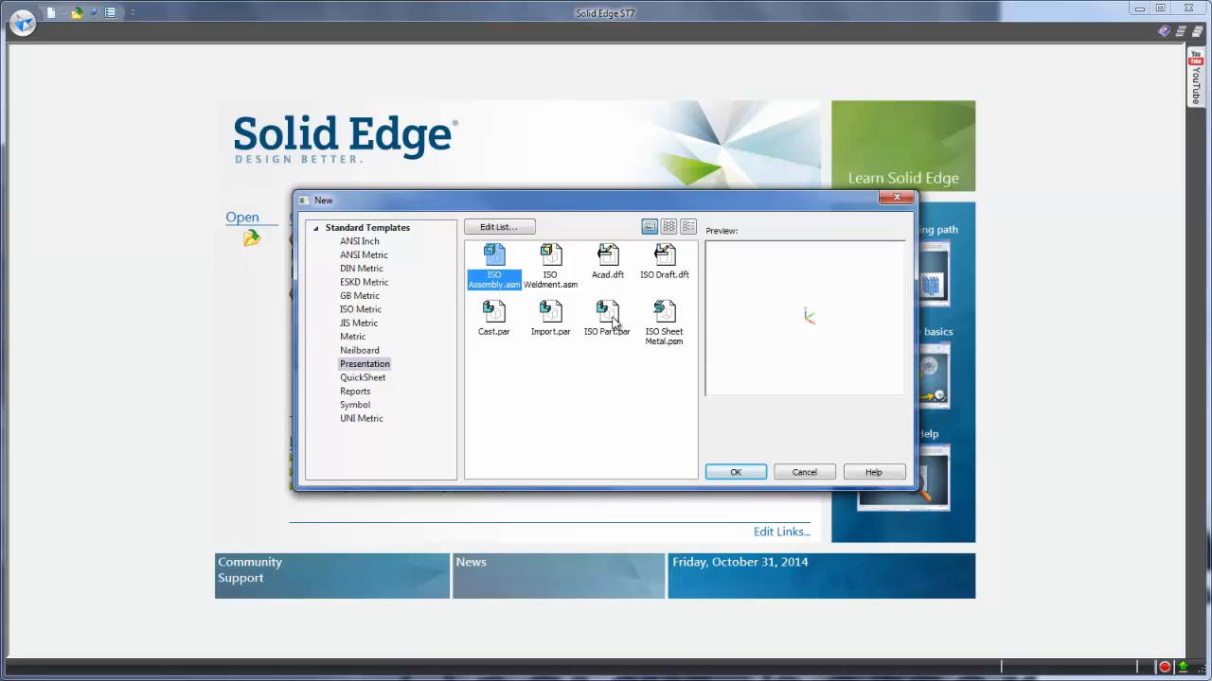
- Start a new part from the ISO Part template and hide the base coordinate system
double_click(607, 315)
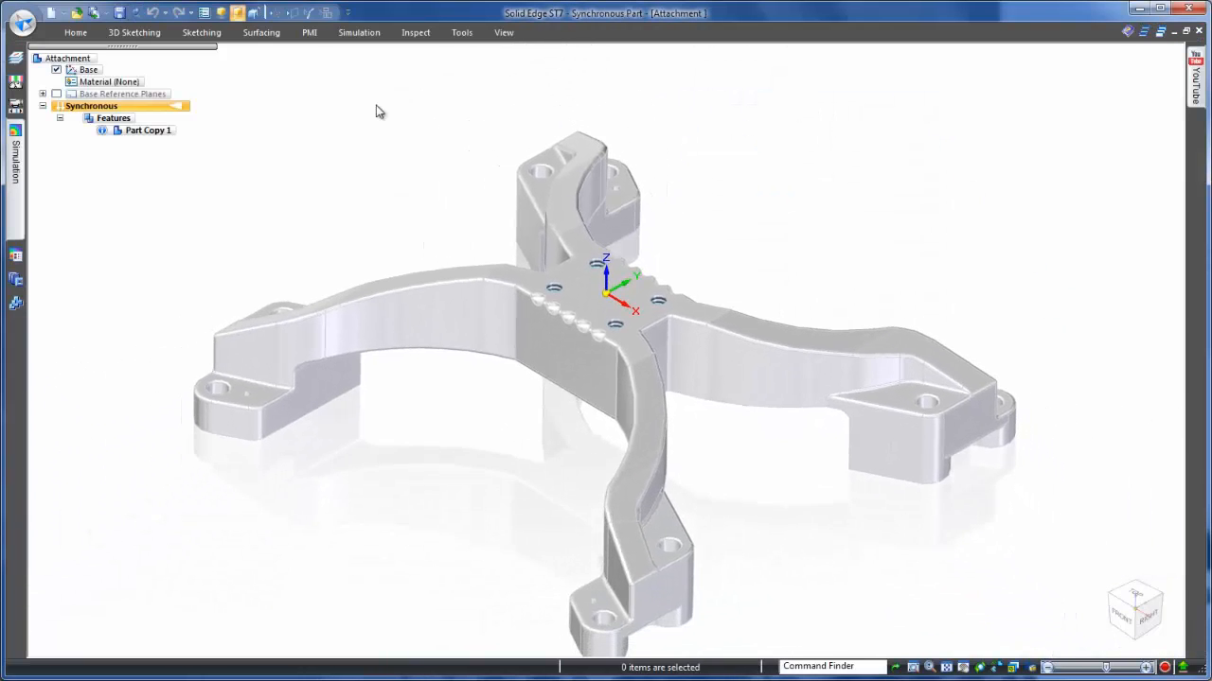
left_click(57, 70)
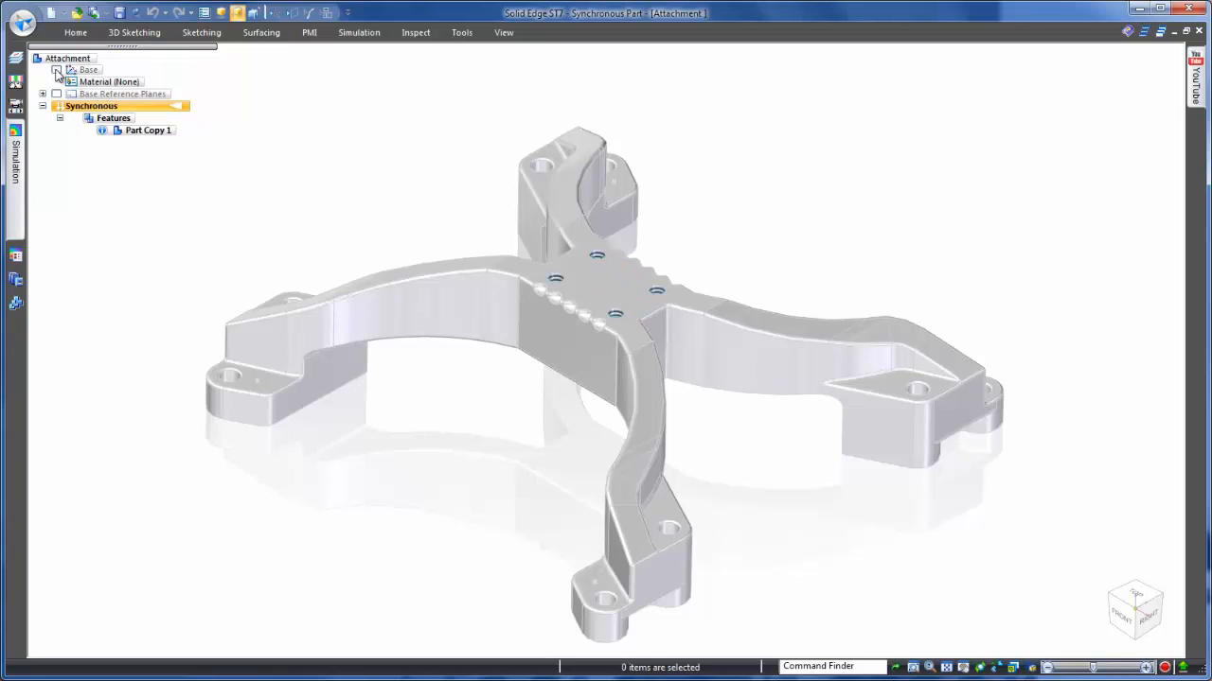
- Paint the whole body of the bracket with the Aluminum style
left_click(503, 33)
left_click(499, 87)
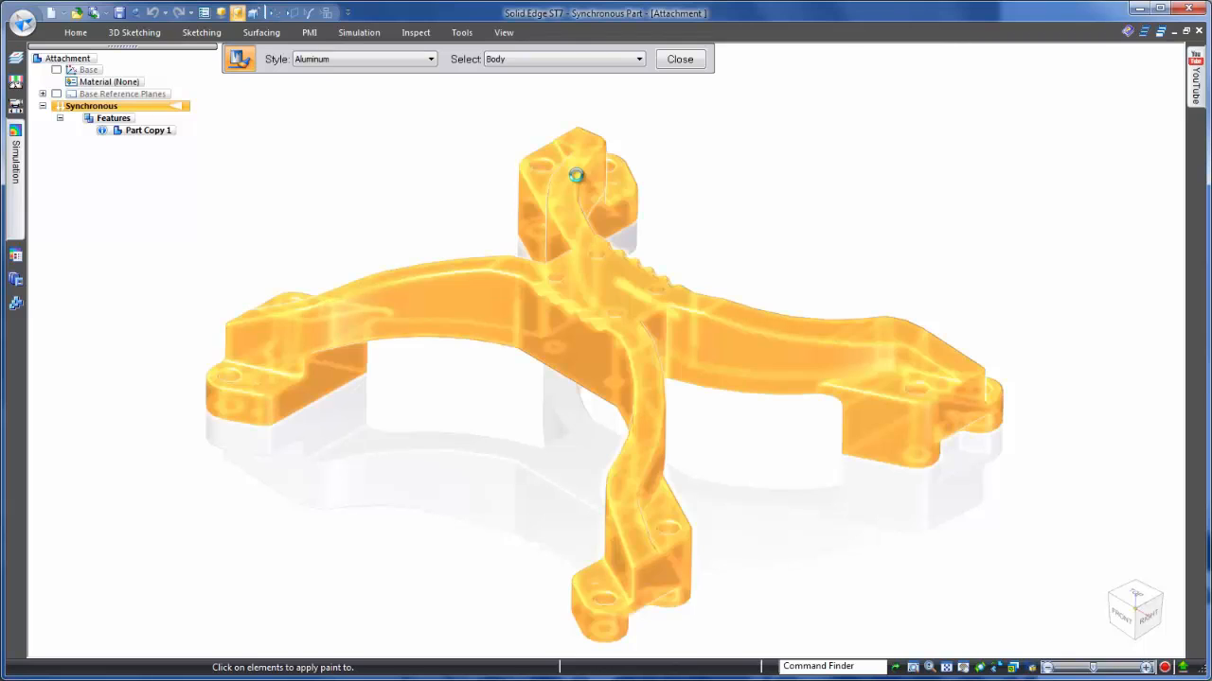
left_click(574, 179)
left_click(679, 59)
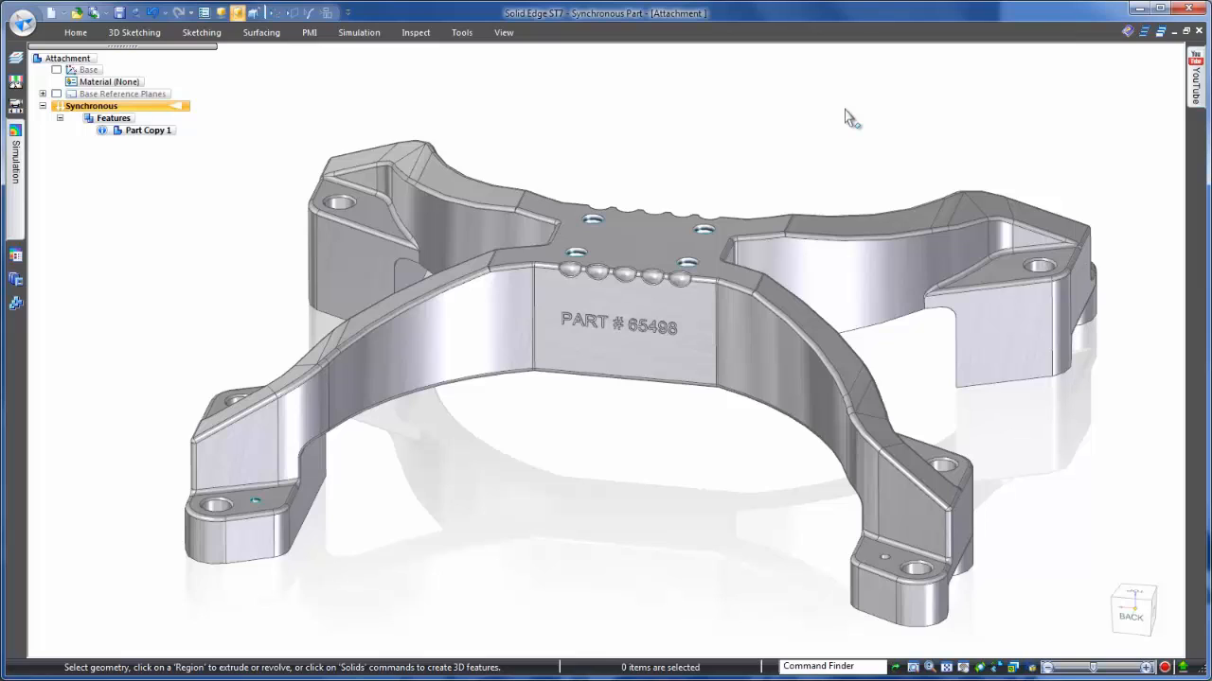
- Select every round with the same radius as the one along the hub's upper edge and delete them all
key("space")
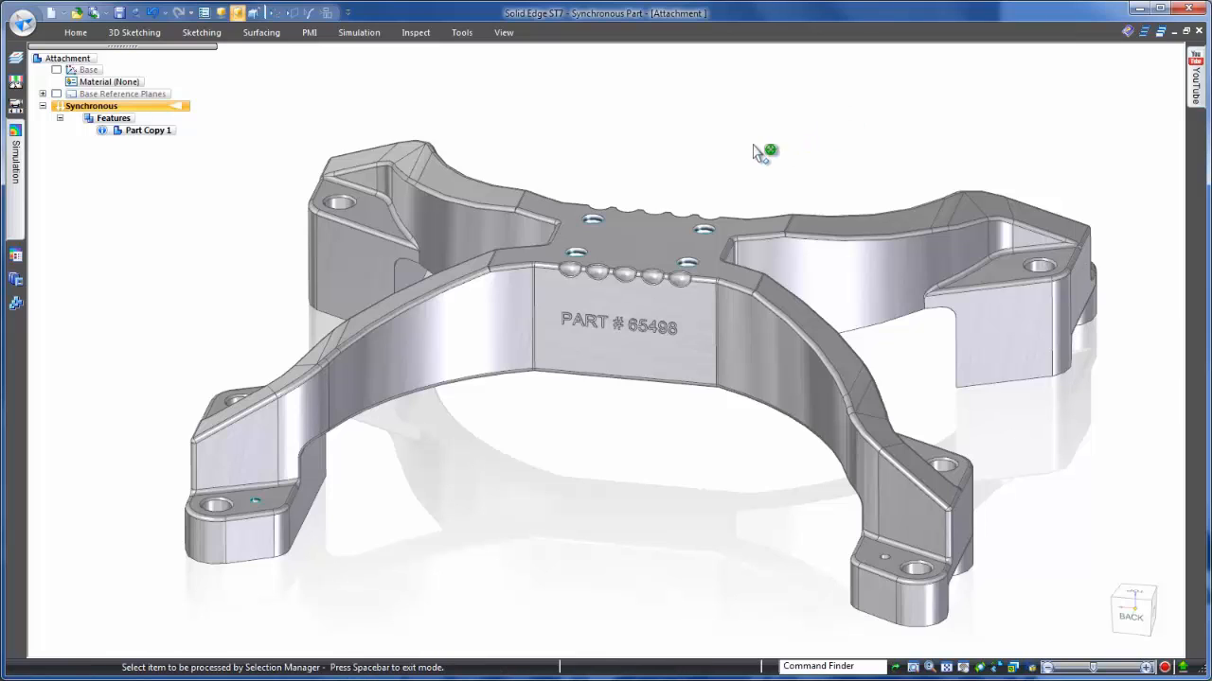
left_click(706, 288)
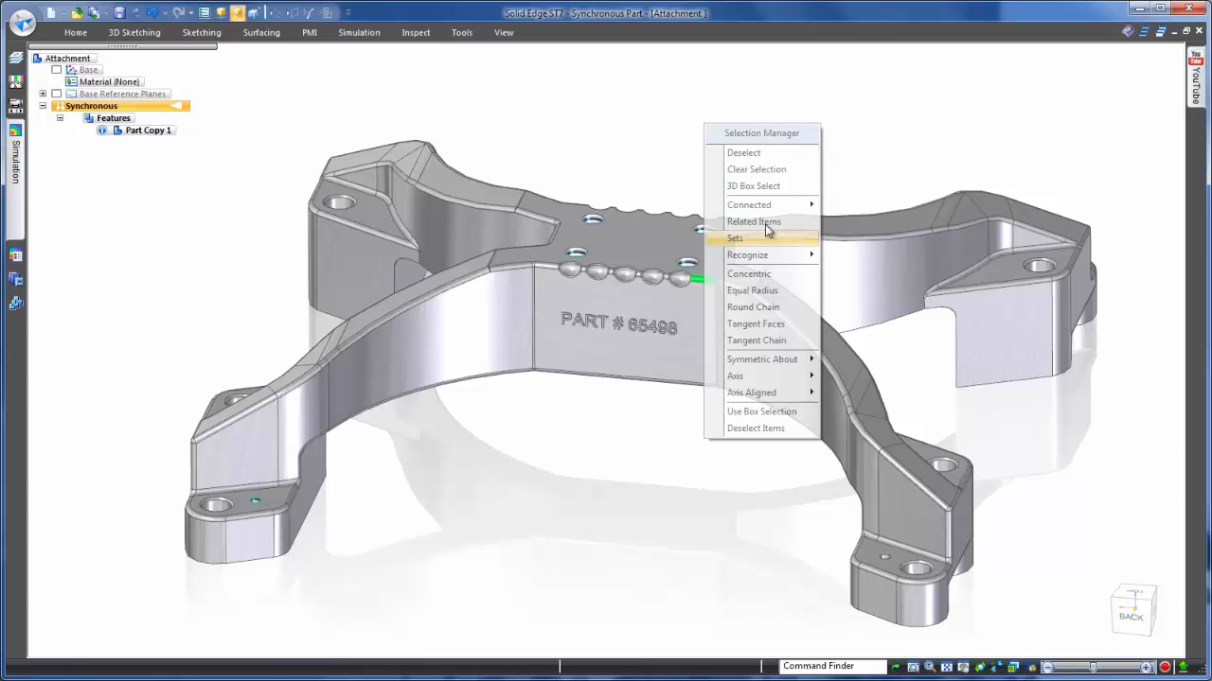
left_click(758, 291)
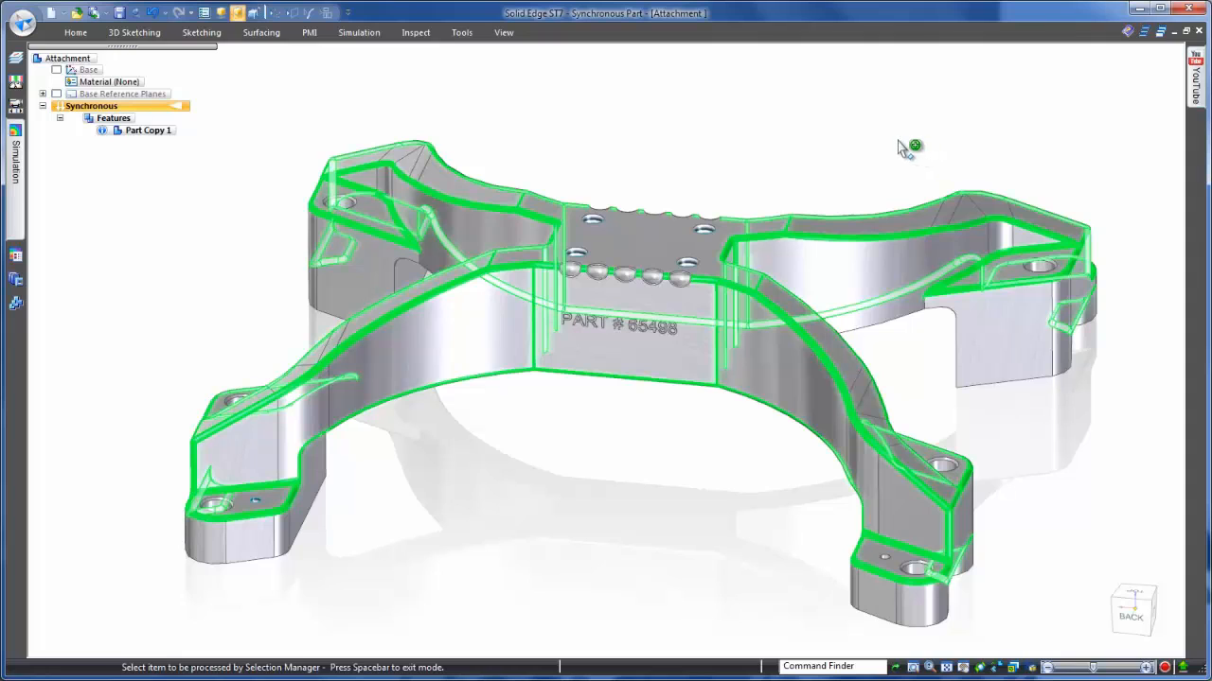
key("space")
right_click(893, 141)
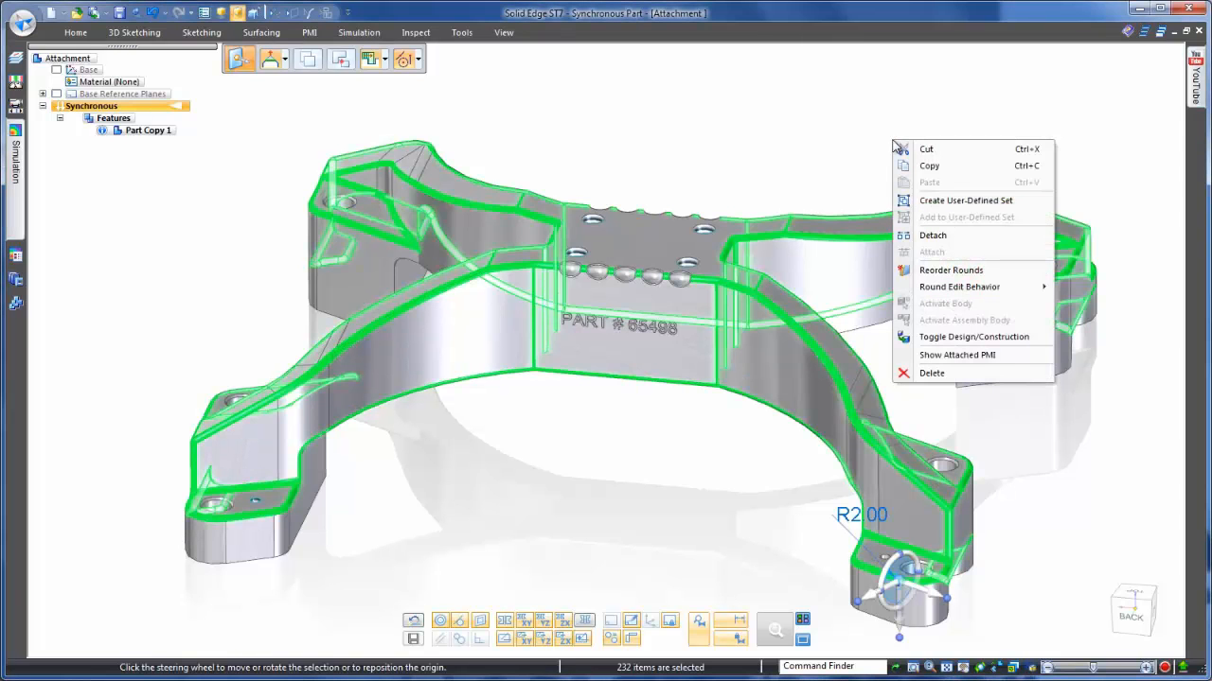
left_click(930, 374)
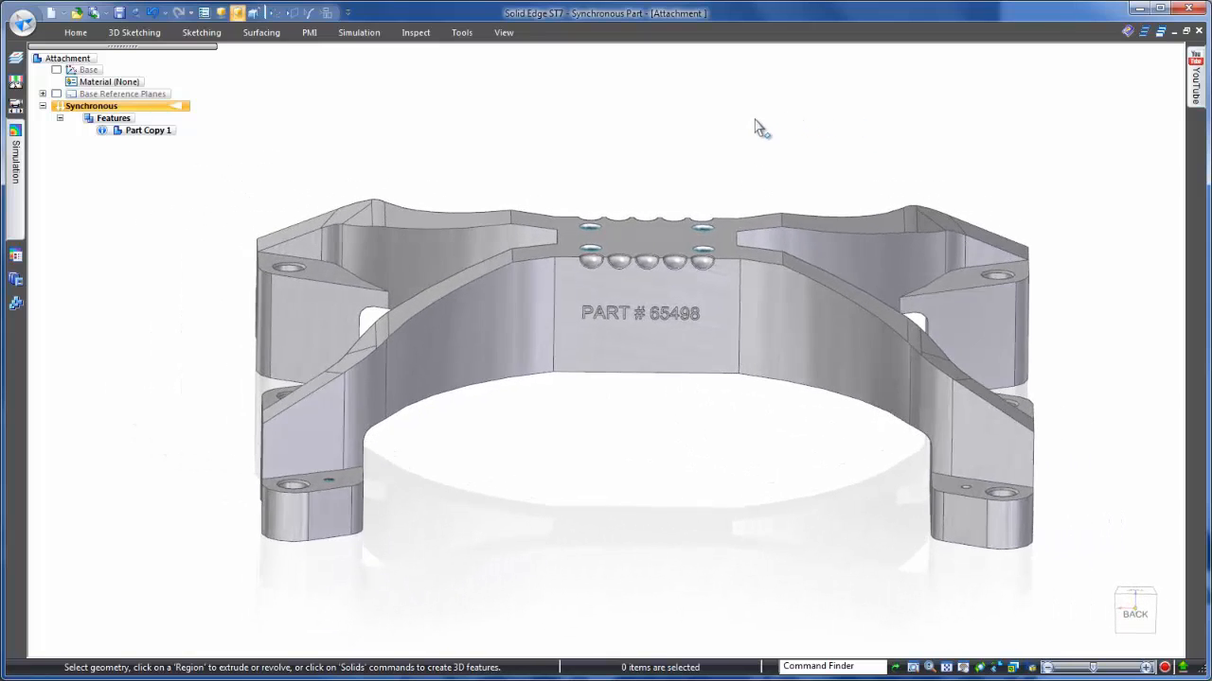
- Delete the rows of dimples along both hub edges together with the engraved part number text
left_click(1128, 601)
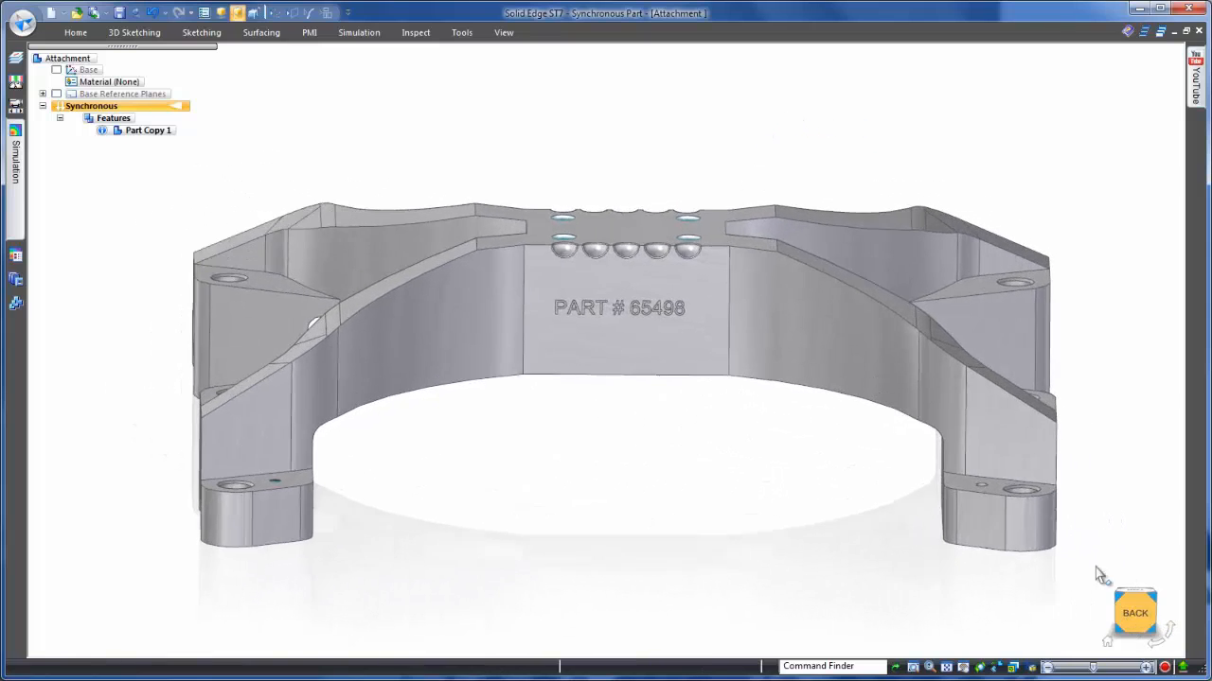
left_click_drag(492, 180, 720, 304)
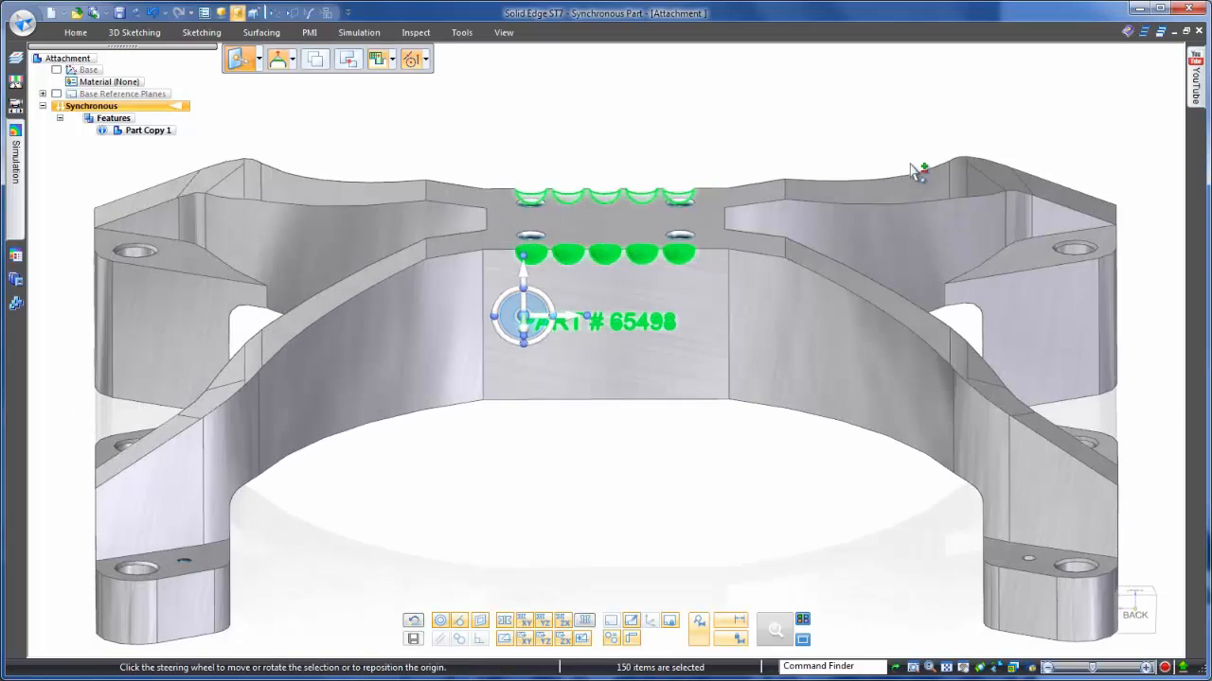
middle_click_drag(914, 170, 879, 171)
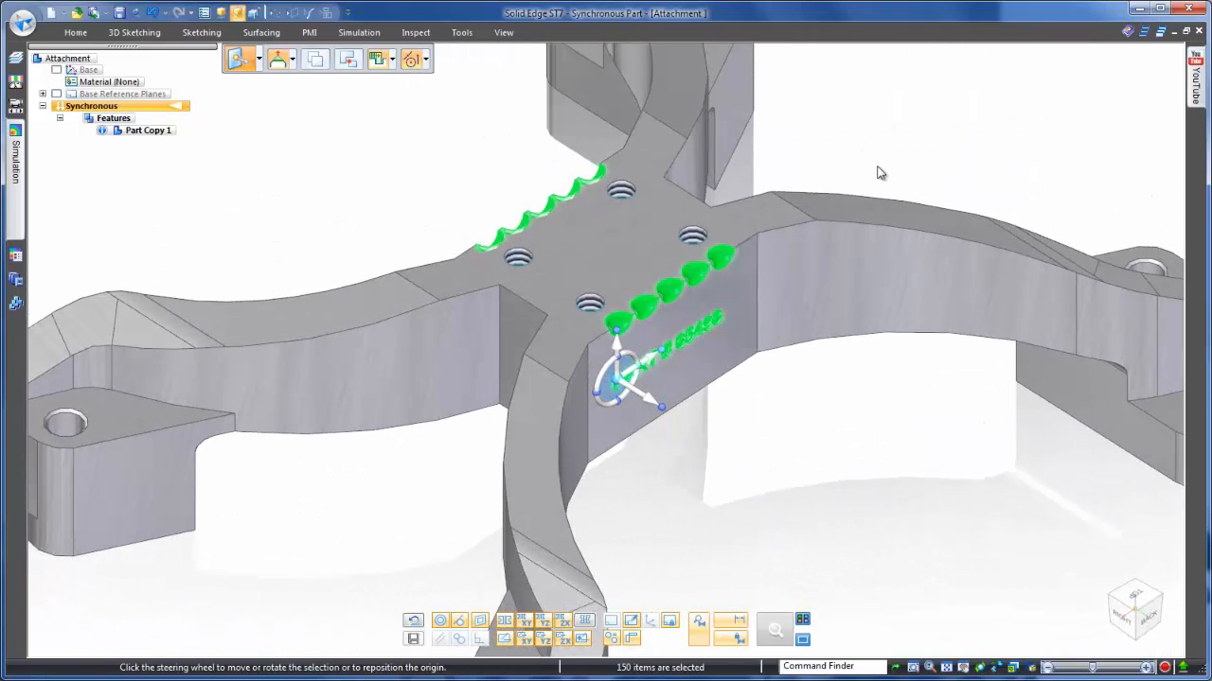
right_click(879, 171)
left_click(915, 400)
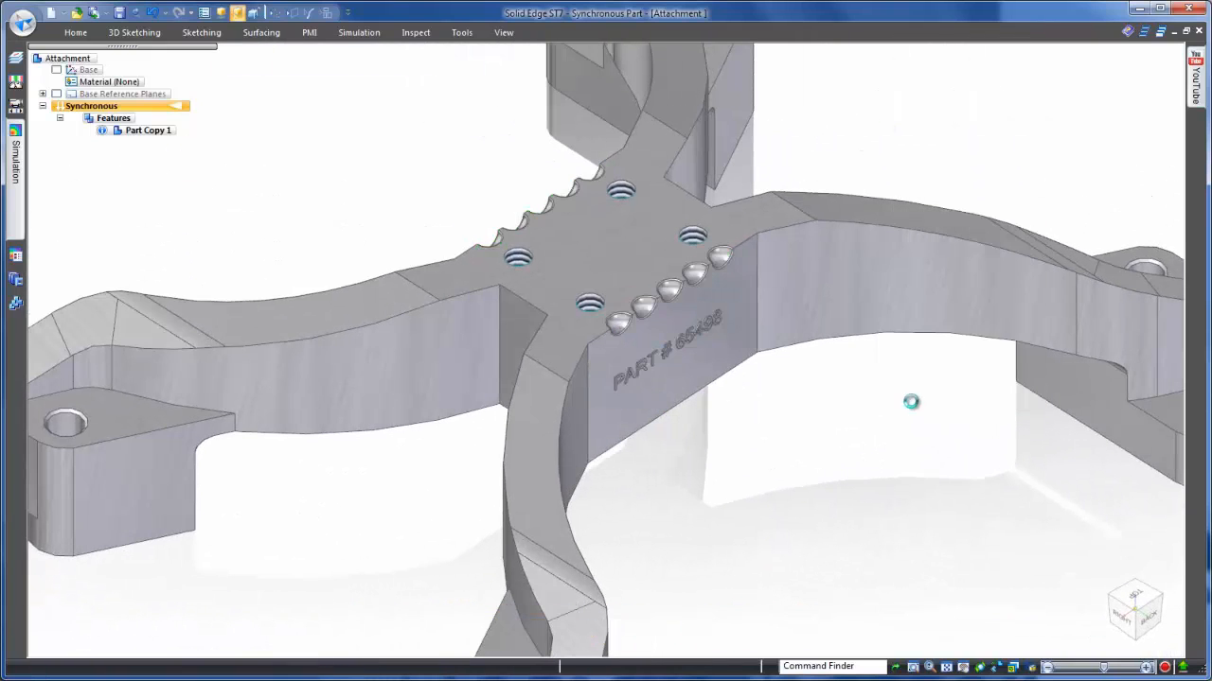
middle_click_drag(903, 419, 681, 176)
scroll(681, 176, "down", 3)
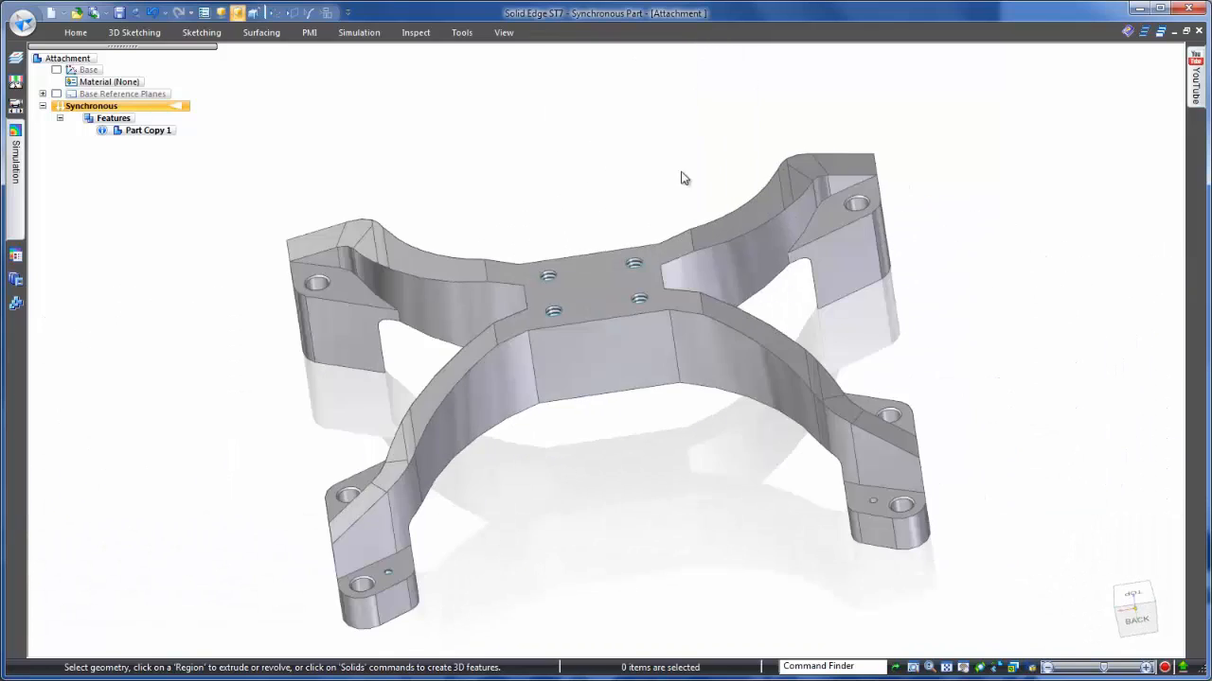
- Lock sketching to the hub's top face and draw a line between the midpoints of its two long edges
scroll(687, 160, "up", 4)
right_click(688, 160)
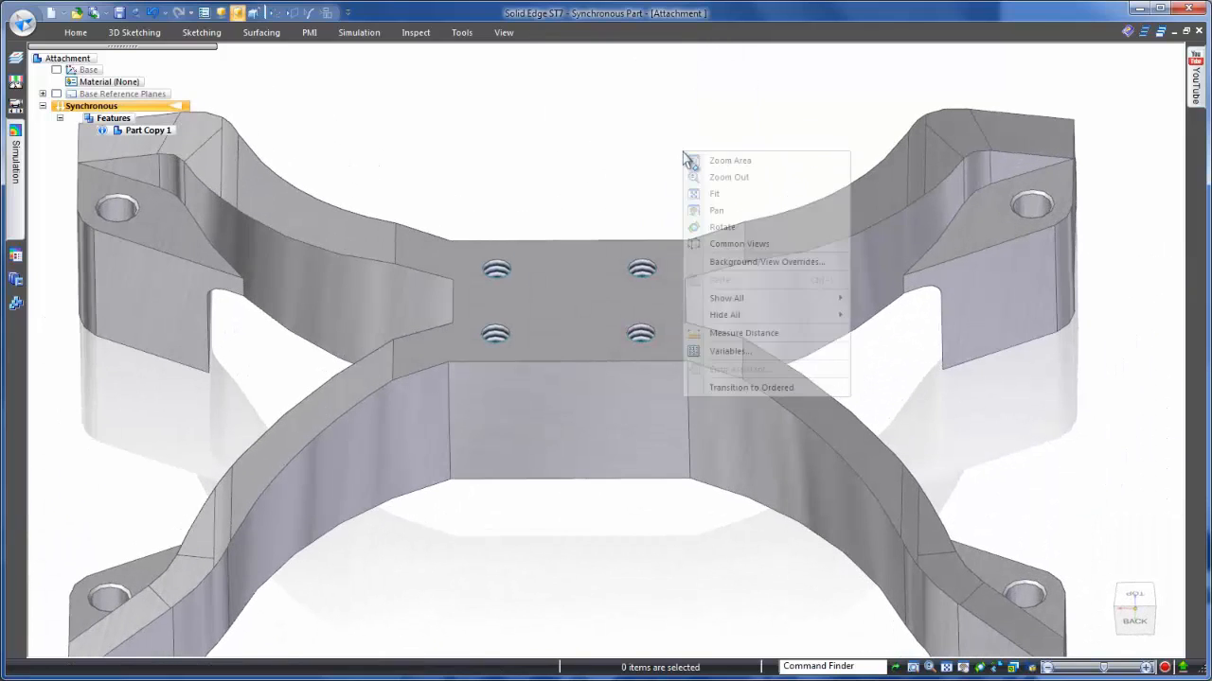
right_click(641, 156)
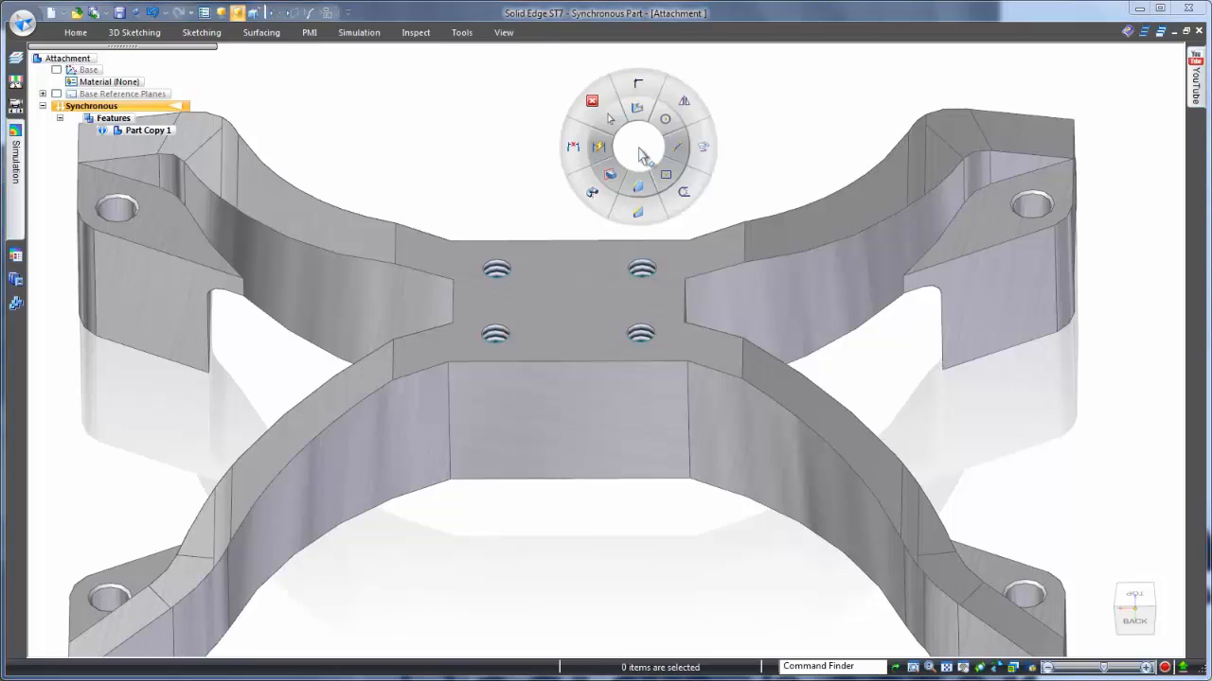
left_click(676, 148)
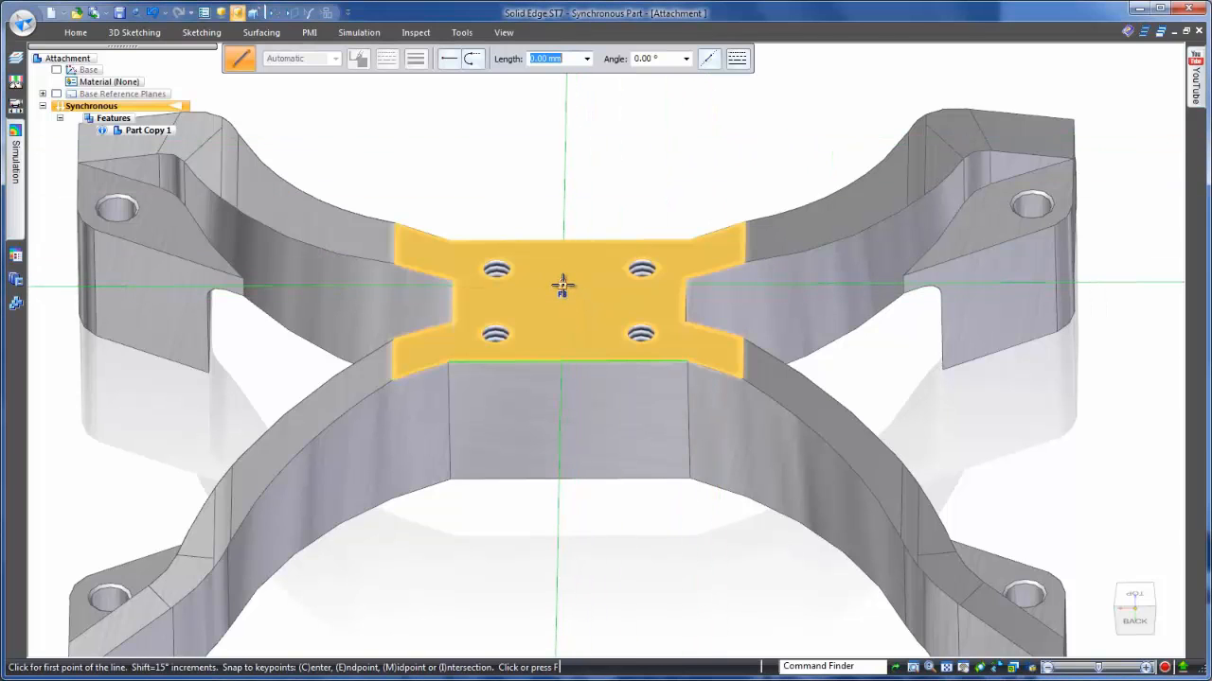
key("F3")
scroll(618, 176, "up", 5)
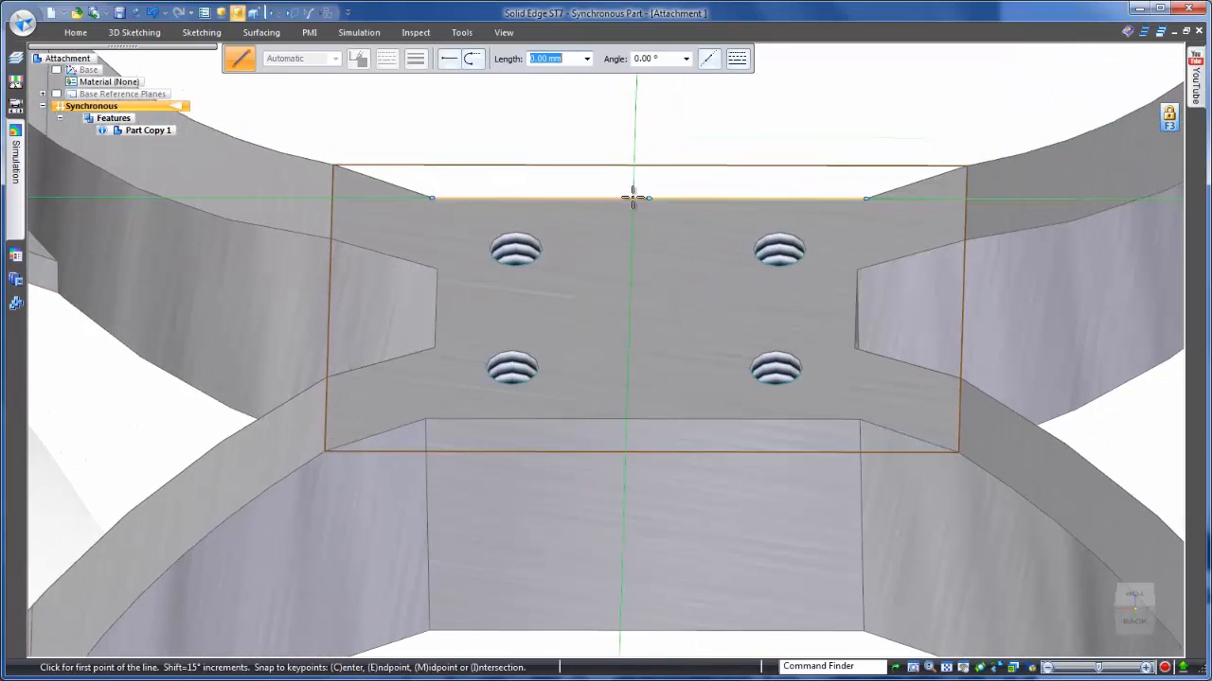
left_click(649, 197)
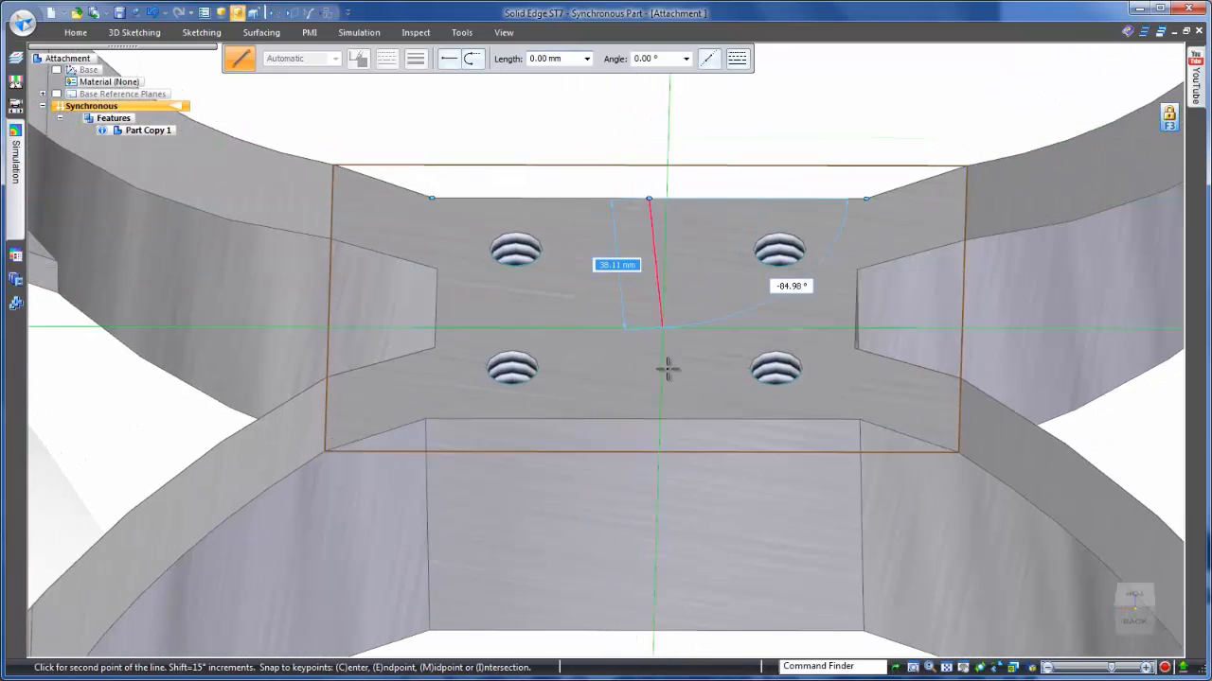
left_click(642, 420)
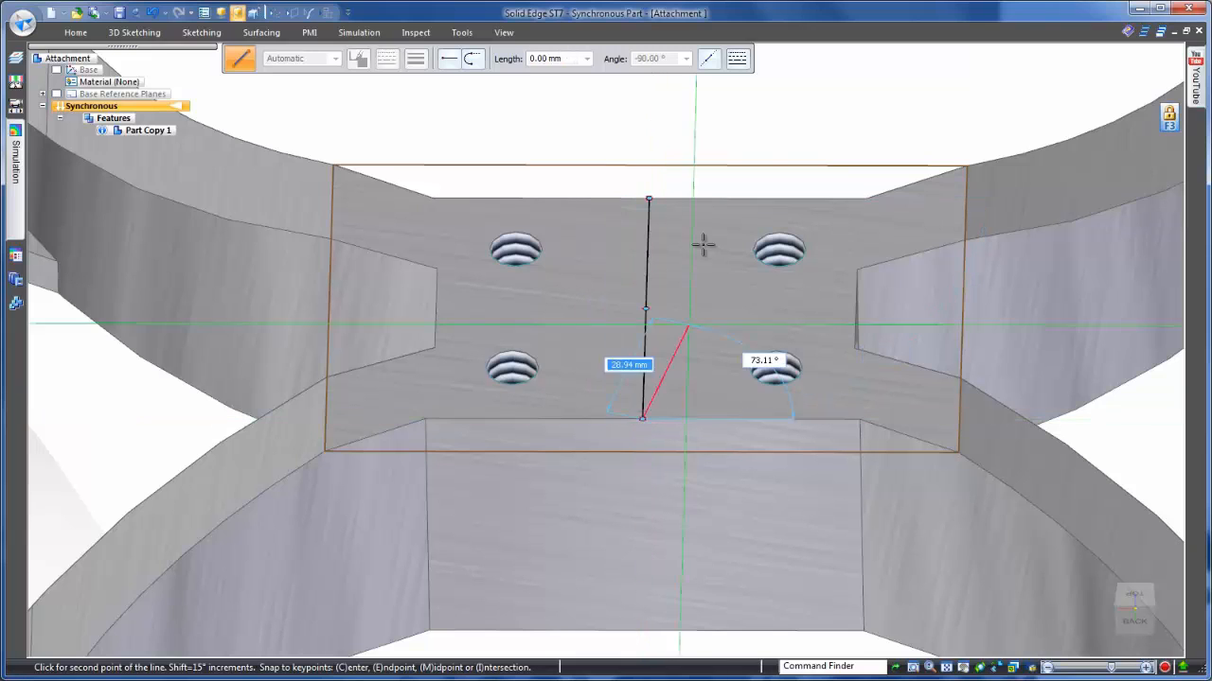
right_click(825, 113)
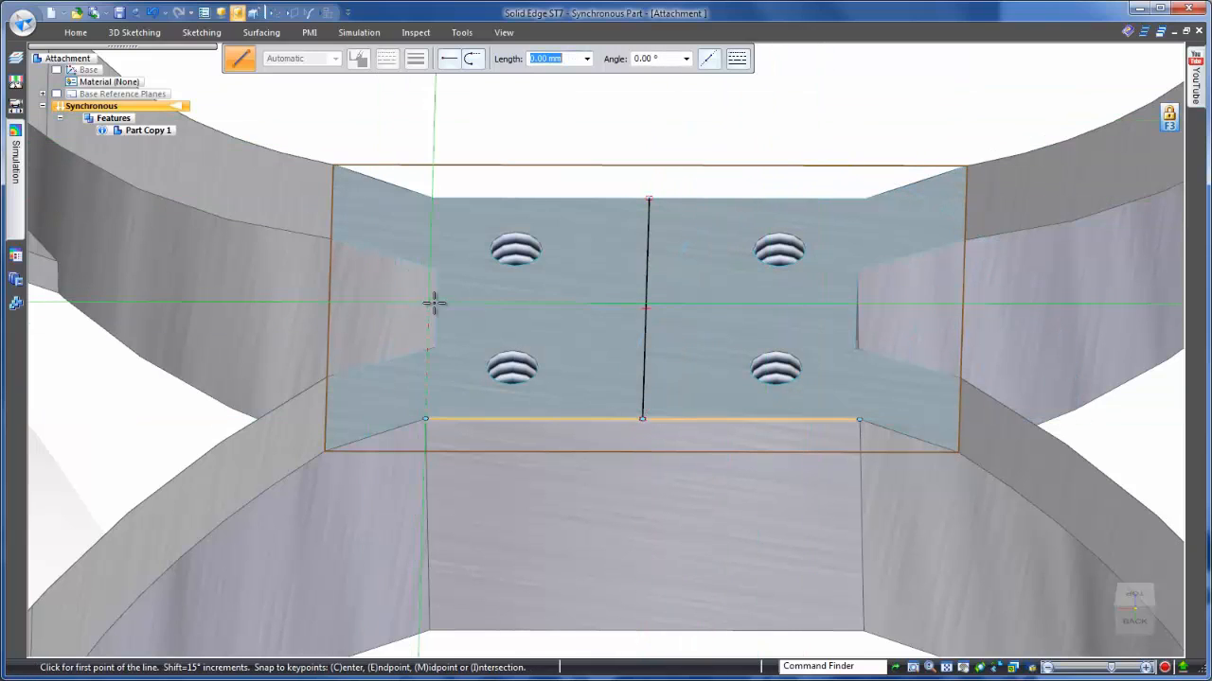
- Draw a second line across the hub's top face, joining the midpoints of its two short edges
left_click(471, 305)
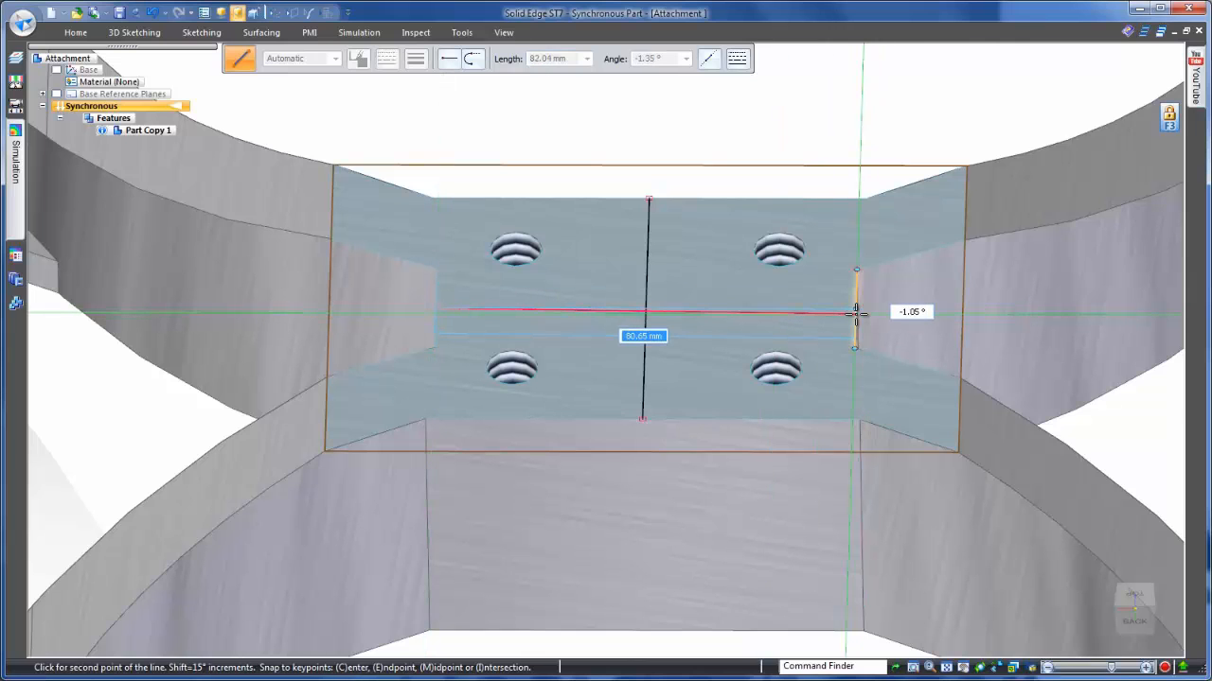
left_click(855, 310)
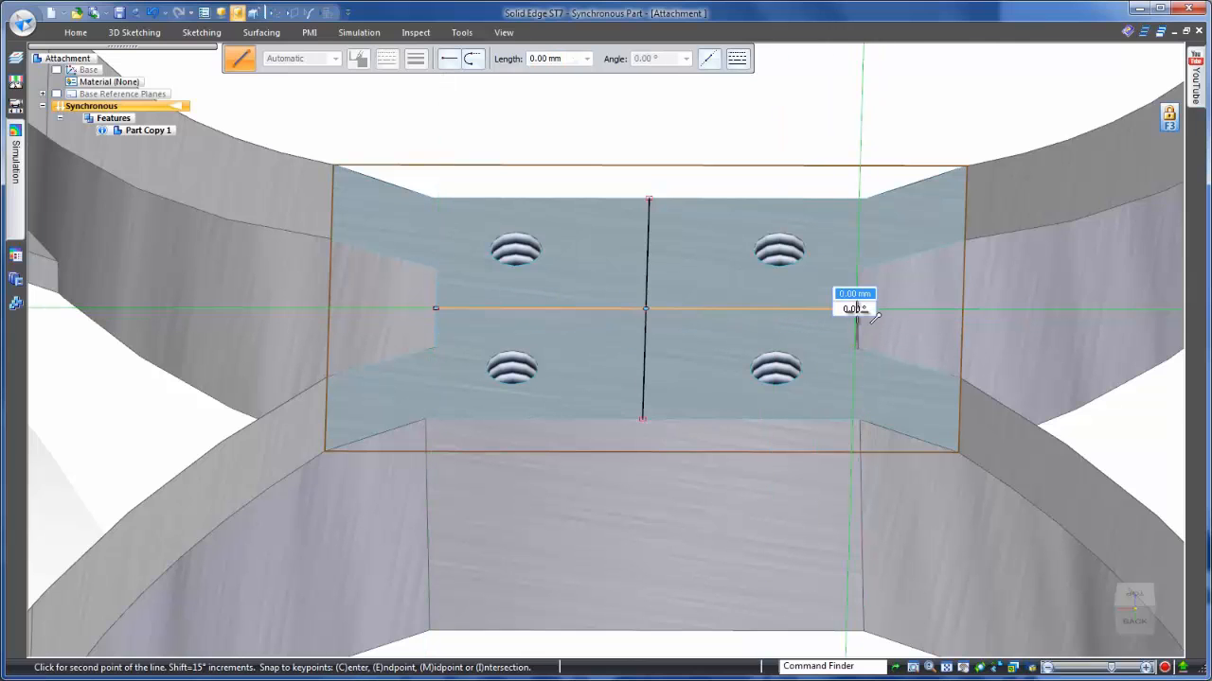
key("ctrl+t")
middle_click_drag(863, 124, 795, 196)
right_click_drag(795, 196, 758, 161)
- Cut away three of the four hub quadrants with their legs, using the open profile option and a depth of about 92 mm
middle_click_drag(822, 152, 625, 252)
left_click(620, 249)
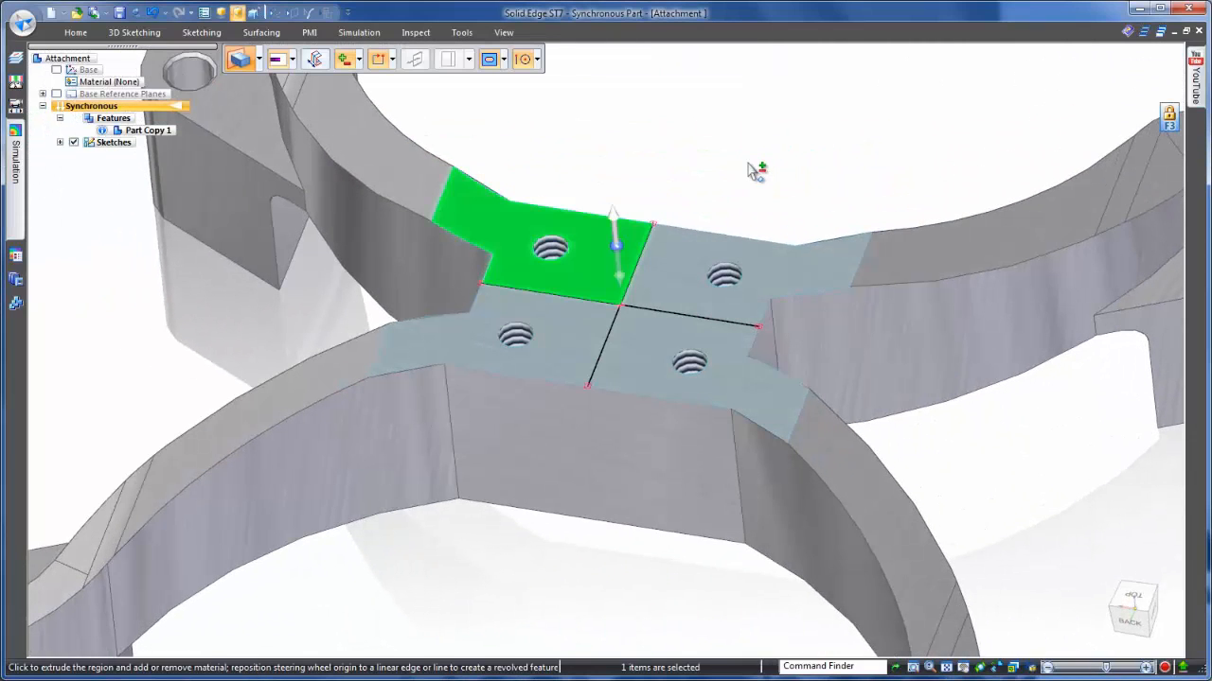
left_click(699, 275, "ctrl")
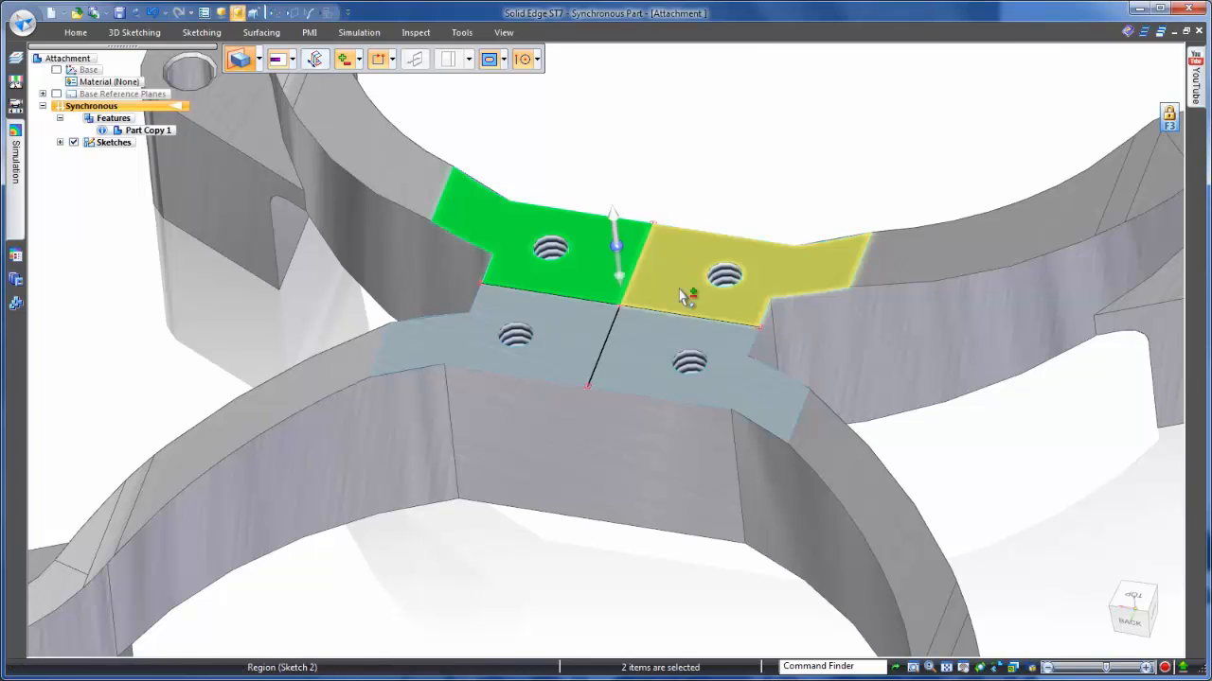
left_click(664, 339, "ctrl")
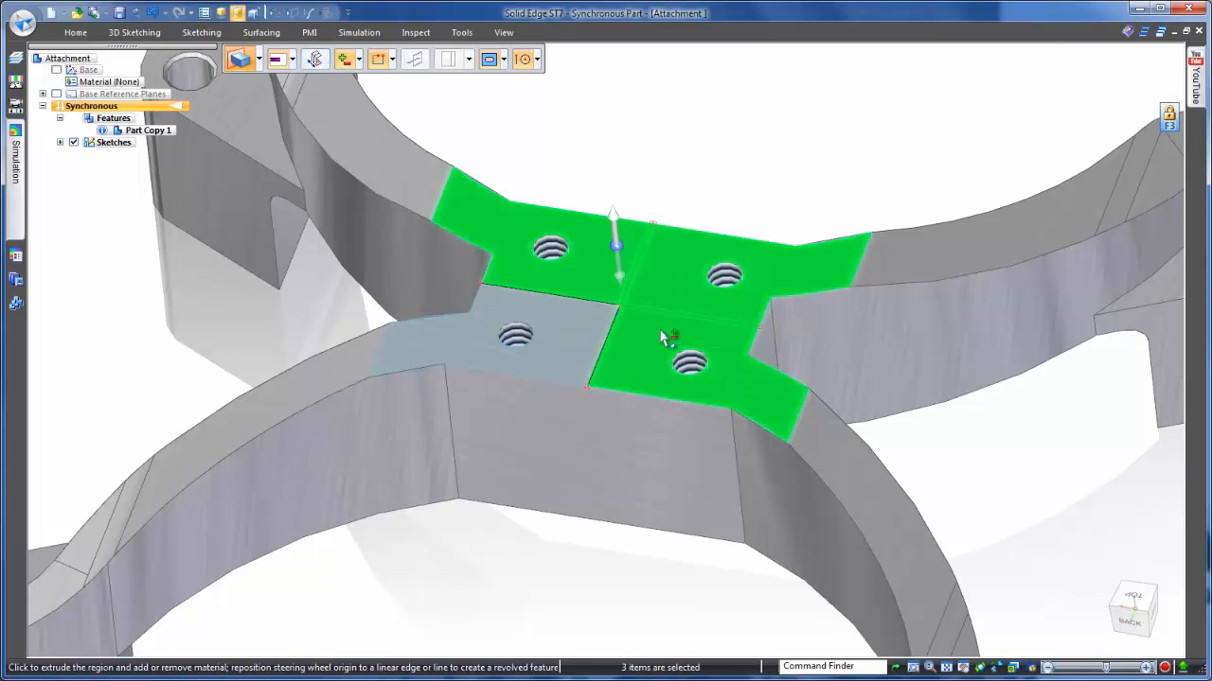
left_click(393, 60)
left_click(398, 79)
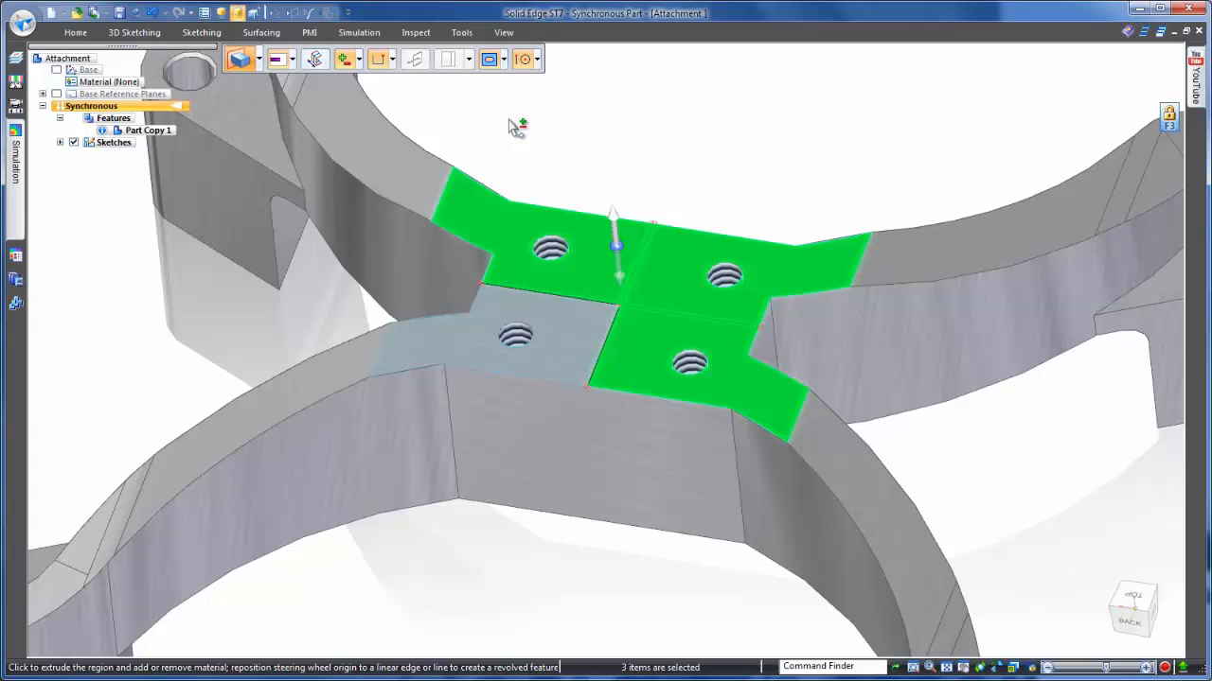
left_click(615, 221)
left_click(730, 180)
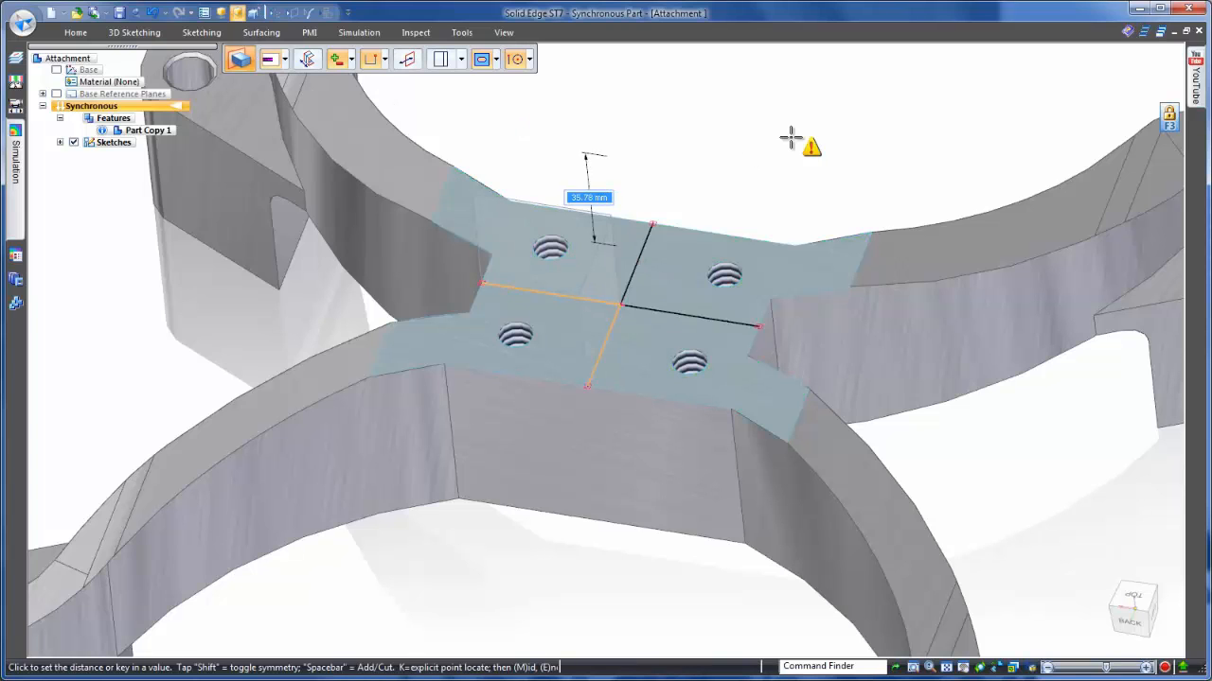
scroll(834, 249, "down", 5)
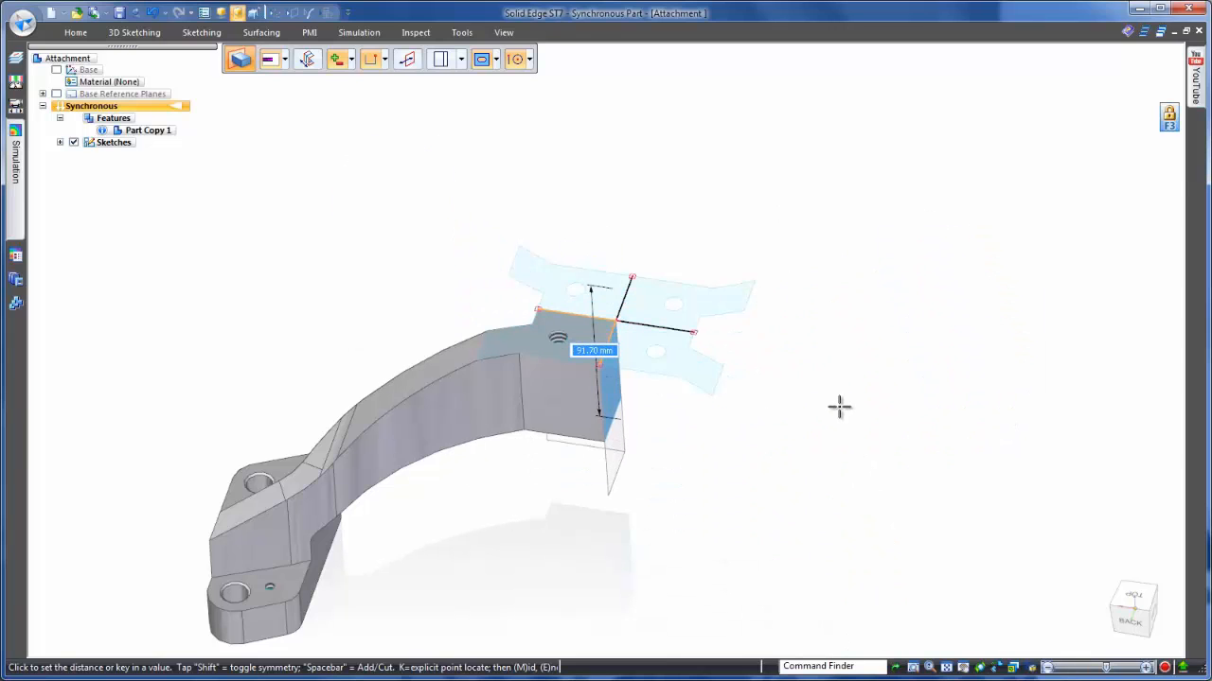
left_click(840, 407)
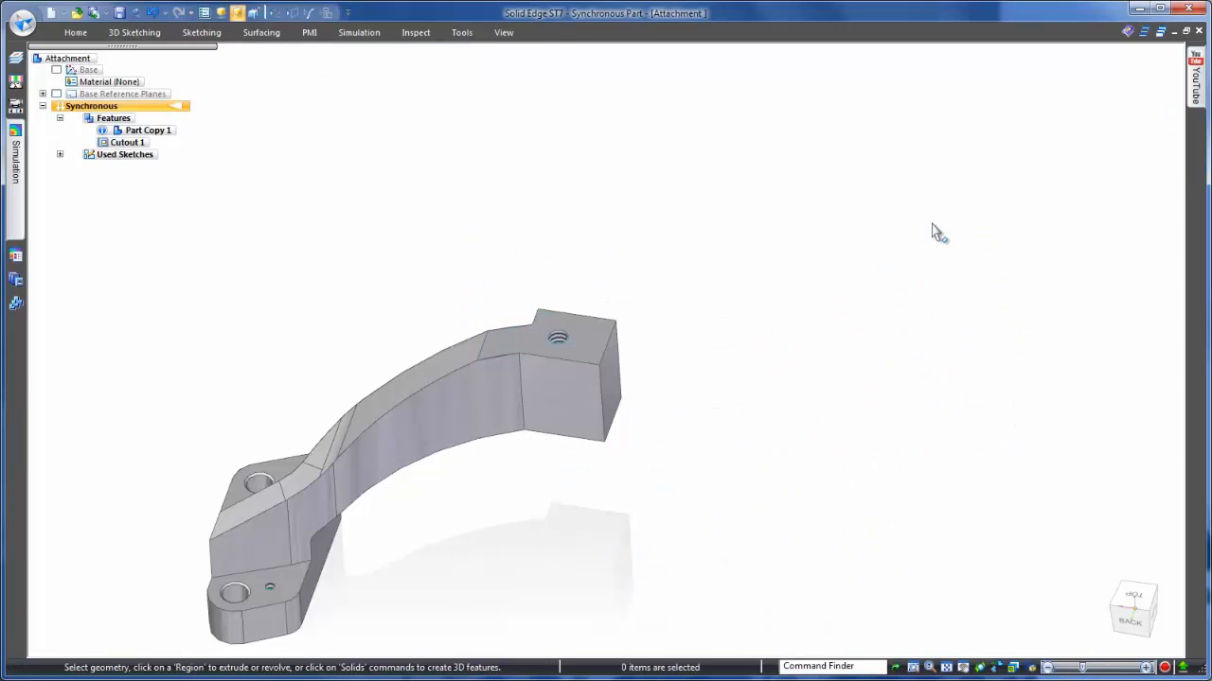
- Select the chamfers at both ends of the two mounting holes in the foot using concentric selection and delete them
key("ctrl+r")
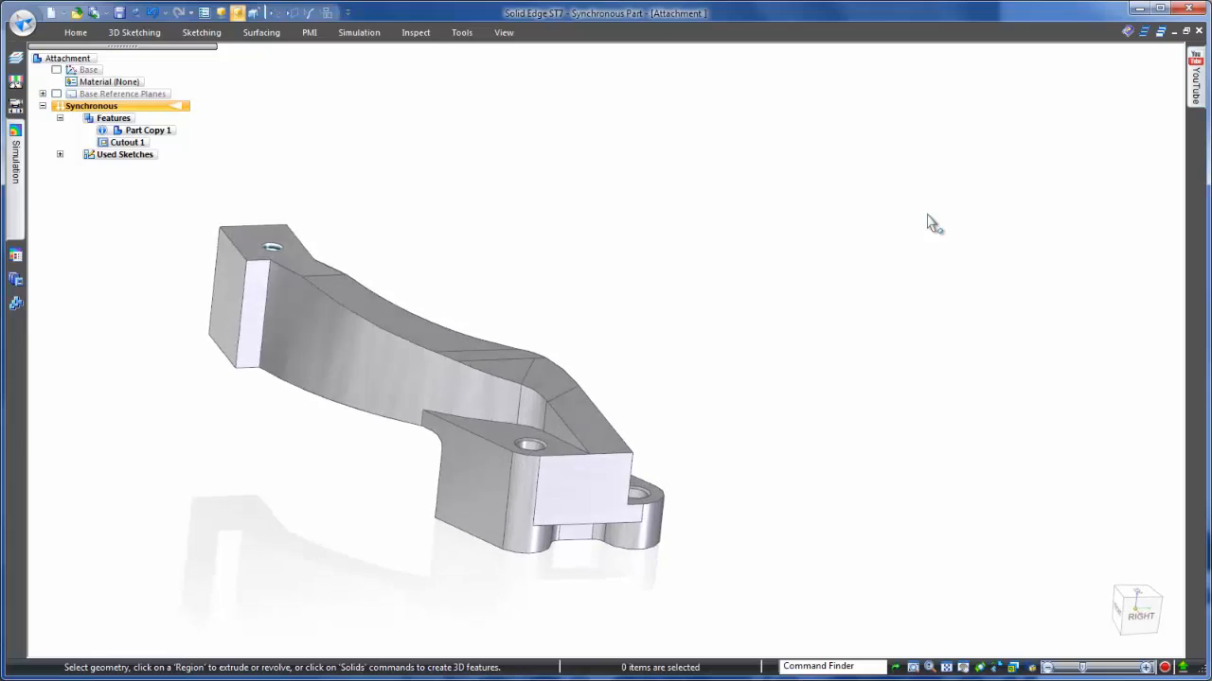
scroll(805, 239, "up", 6)
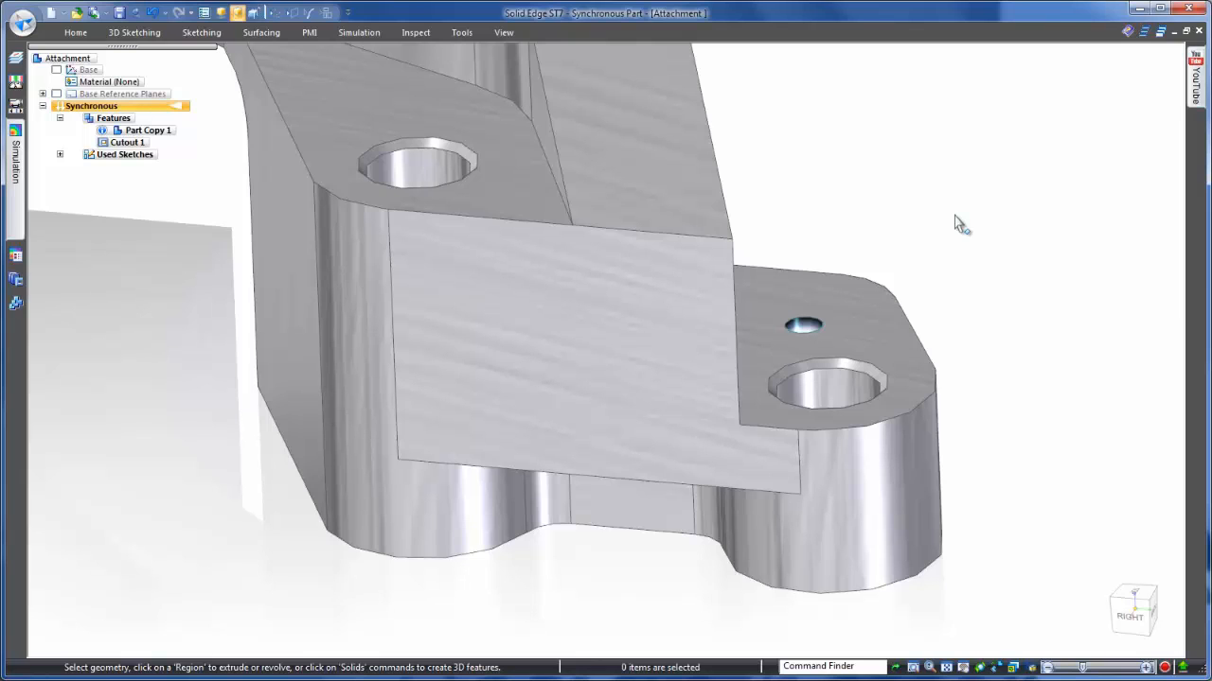
scroll(954, 222, "up", 3)
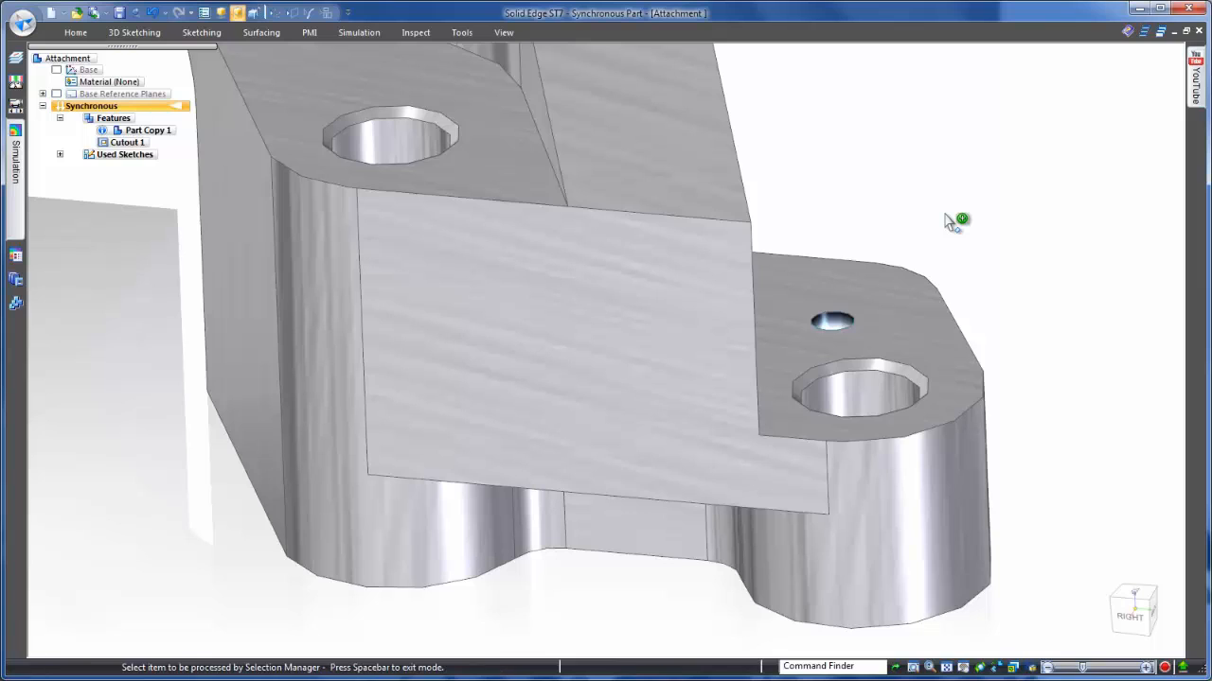
left_click(900, 374)
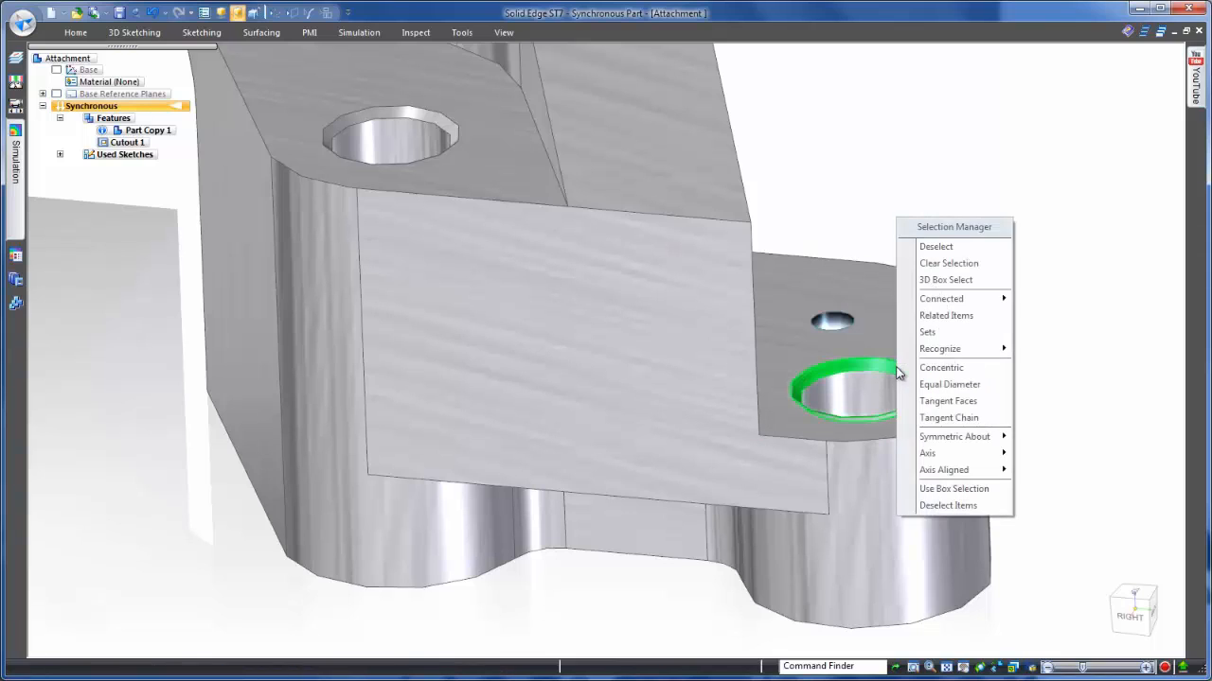
left_click(936, 368)
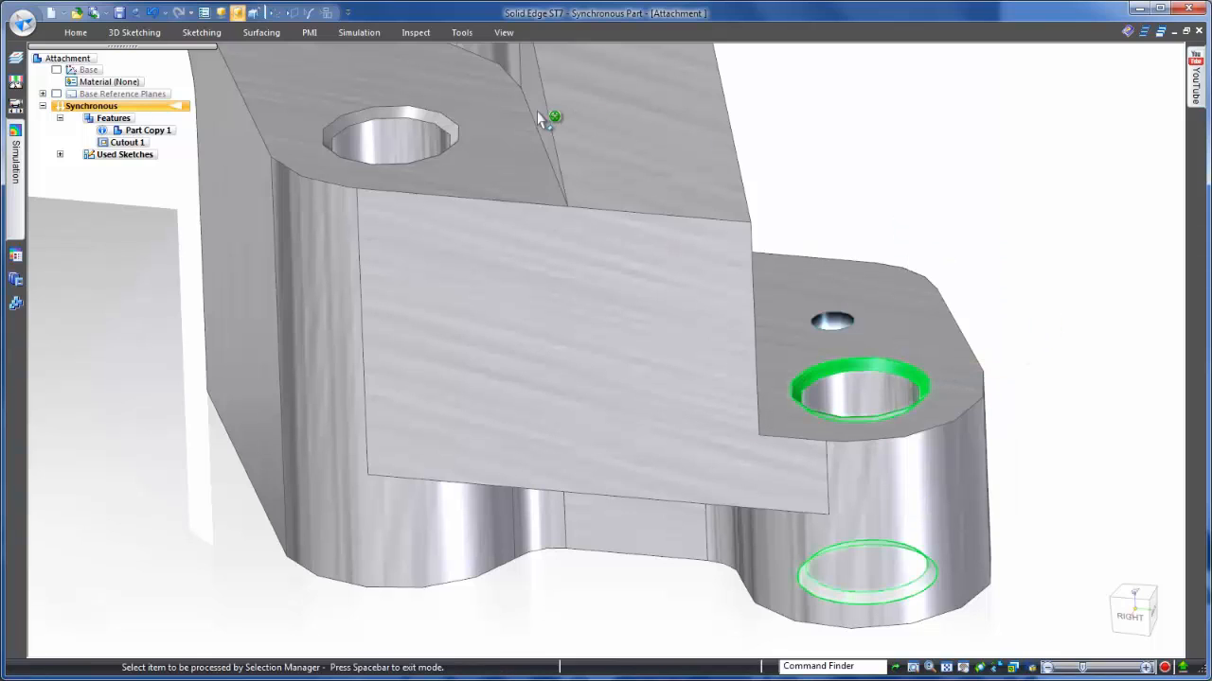
left_click(441, 124)
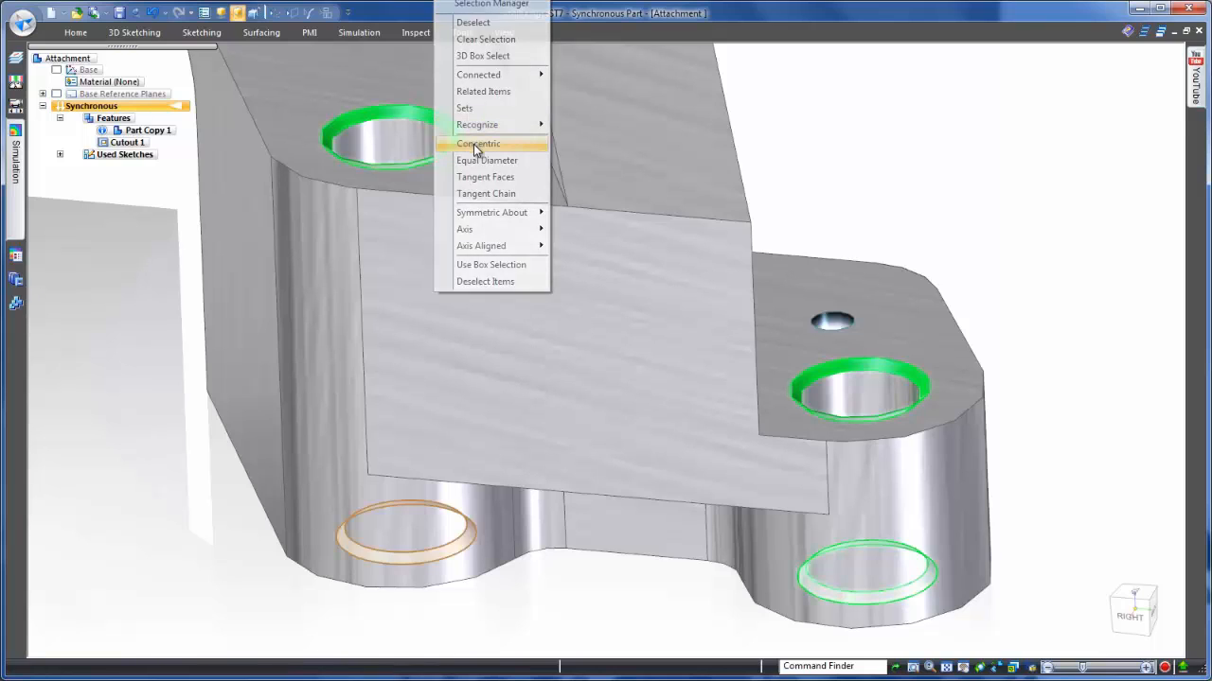
left_click(476, 142)
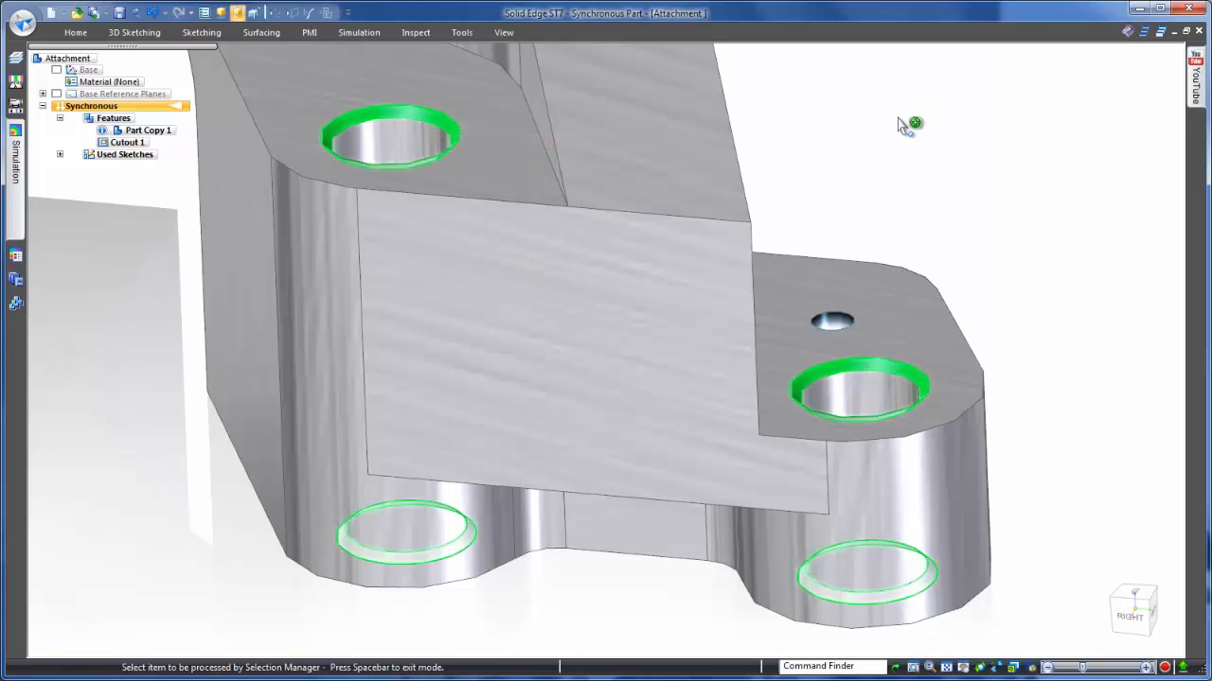
key("space")
right_click(899, 121)
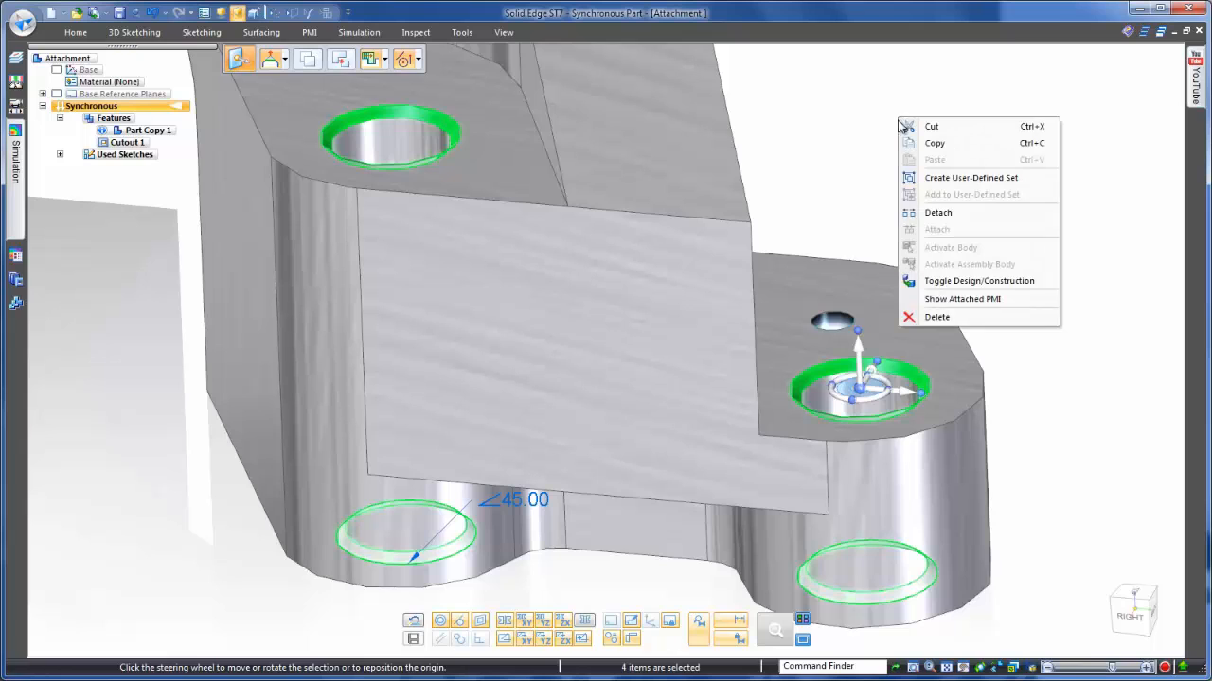
left_click(1030, 209)
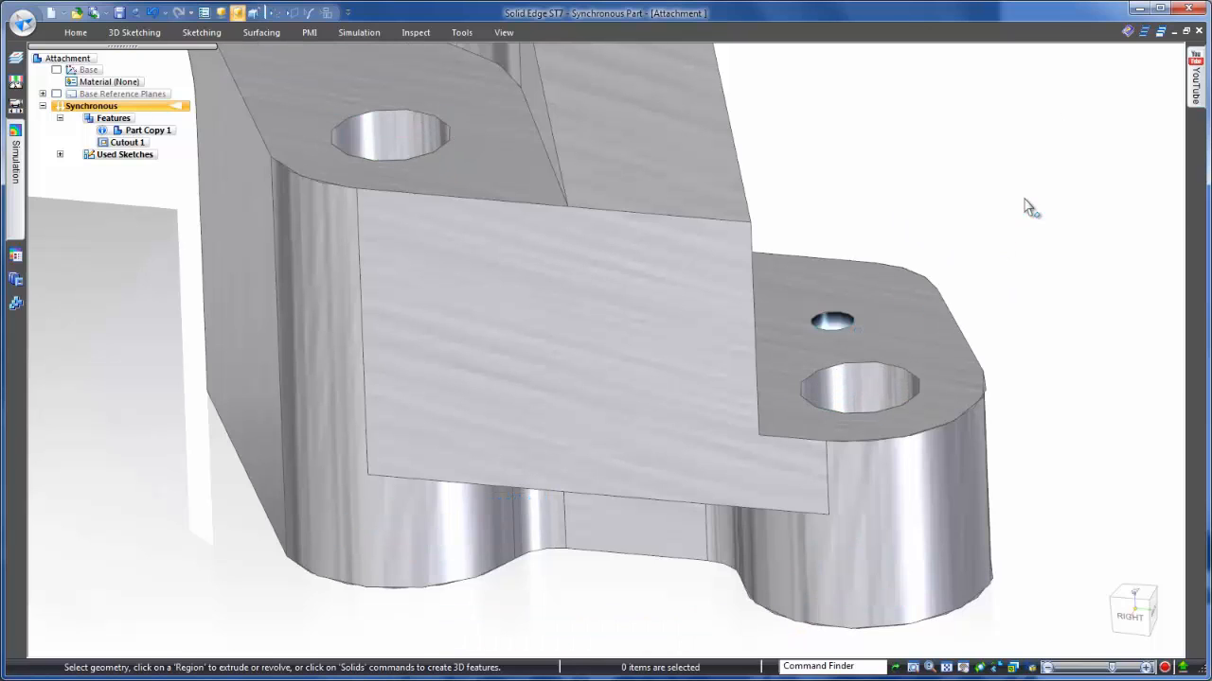
- Delete the small hole beside the mounting hole on the foot's lower step
left_click(833, 320)
right_click(971, 147)
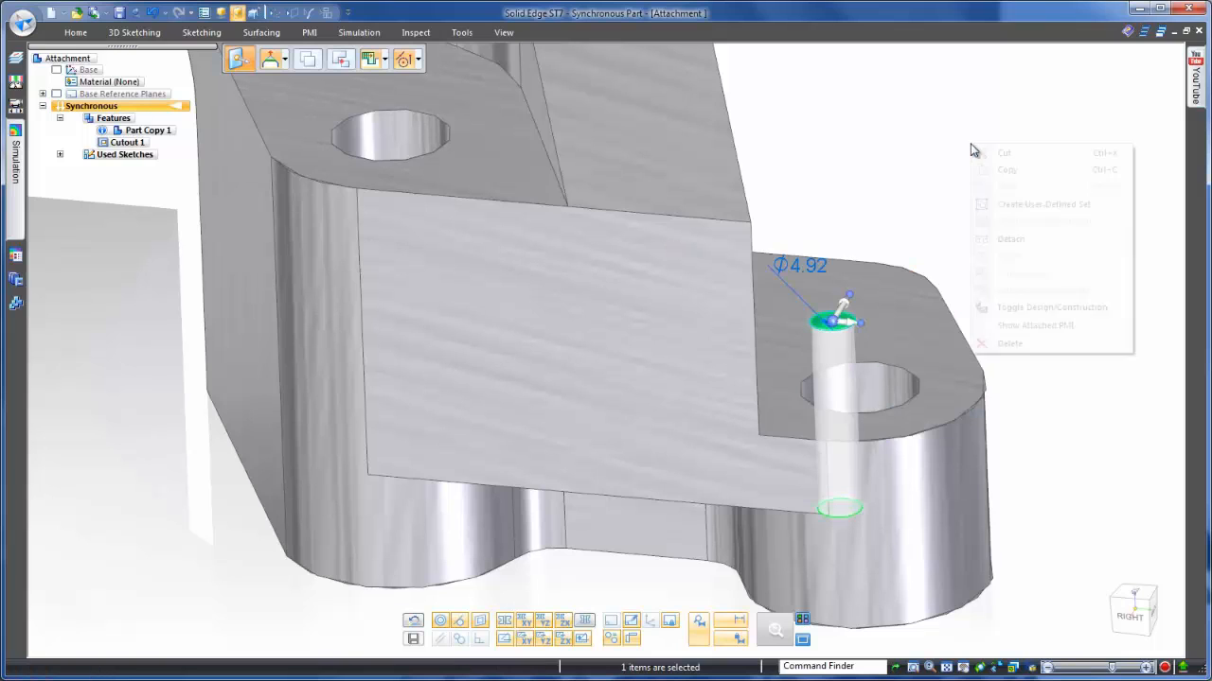
left_click(1036, 345)
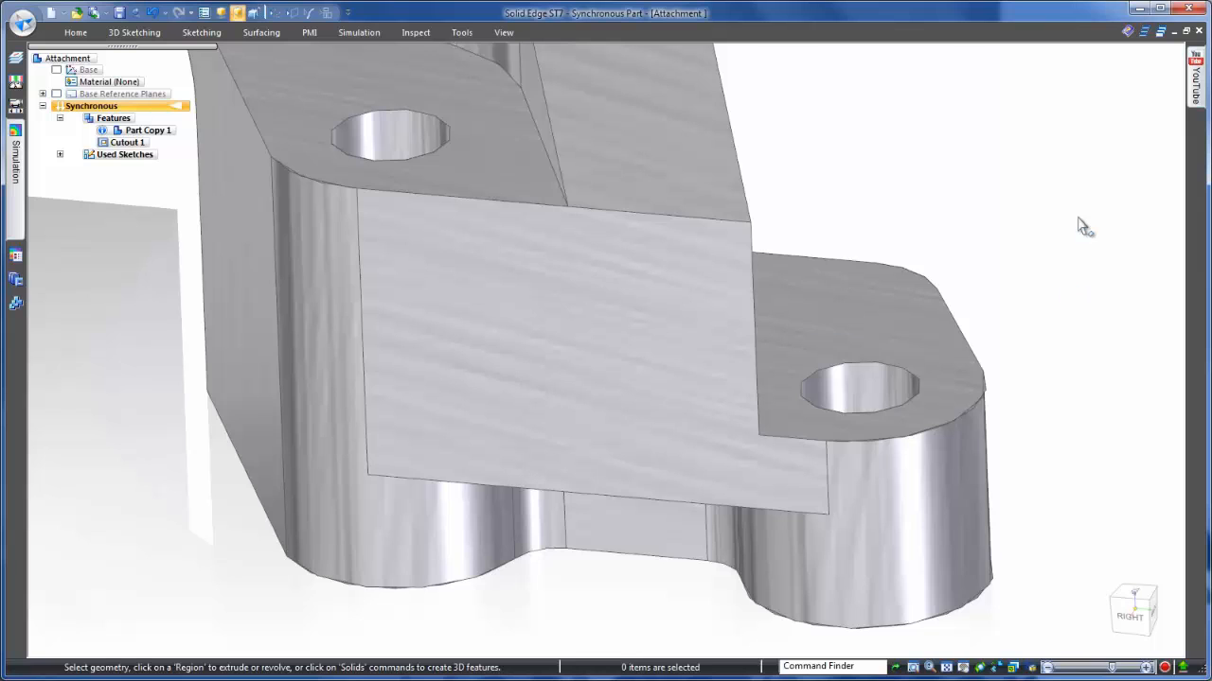
- Move the recessed face on the foot's underside flush with the surrounding bottom face to fill the pocket
scroll(1069, 214, "down", 5)
middle_click_drag(1065, 209, 1067, 91)
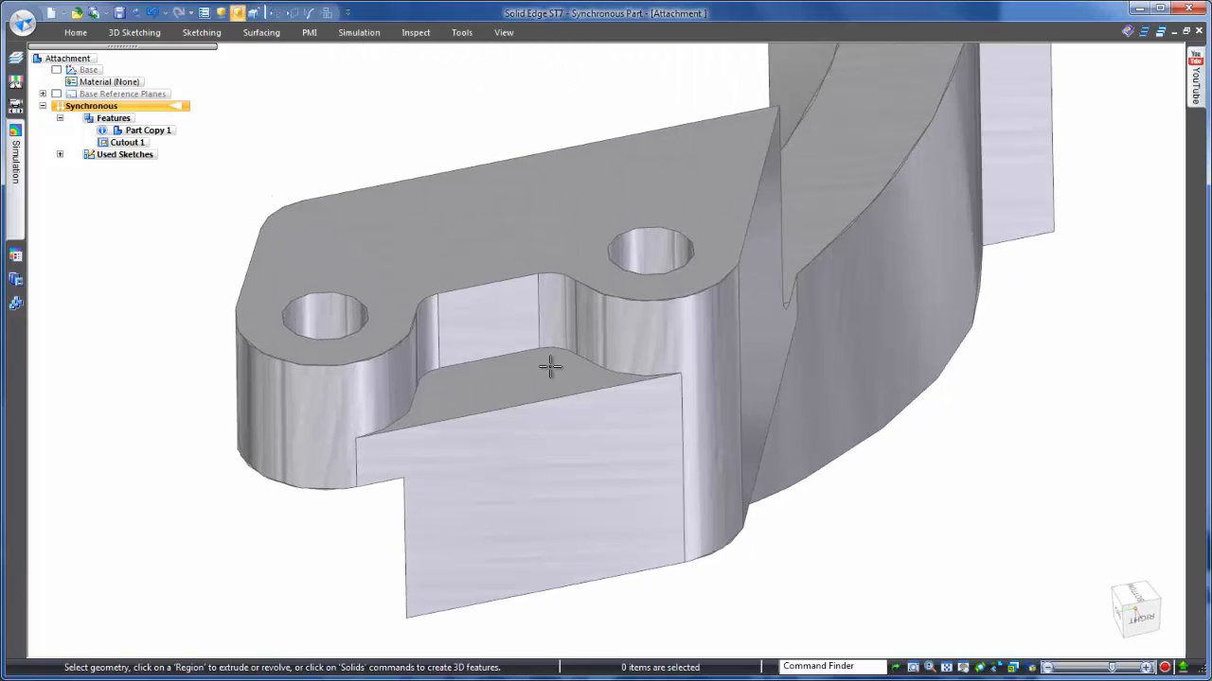
left_click(542, 365)
left_click(542, 358)
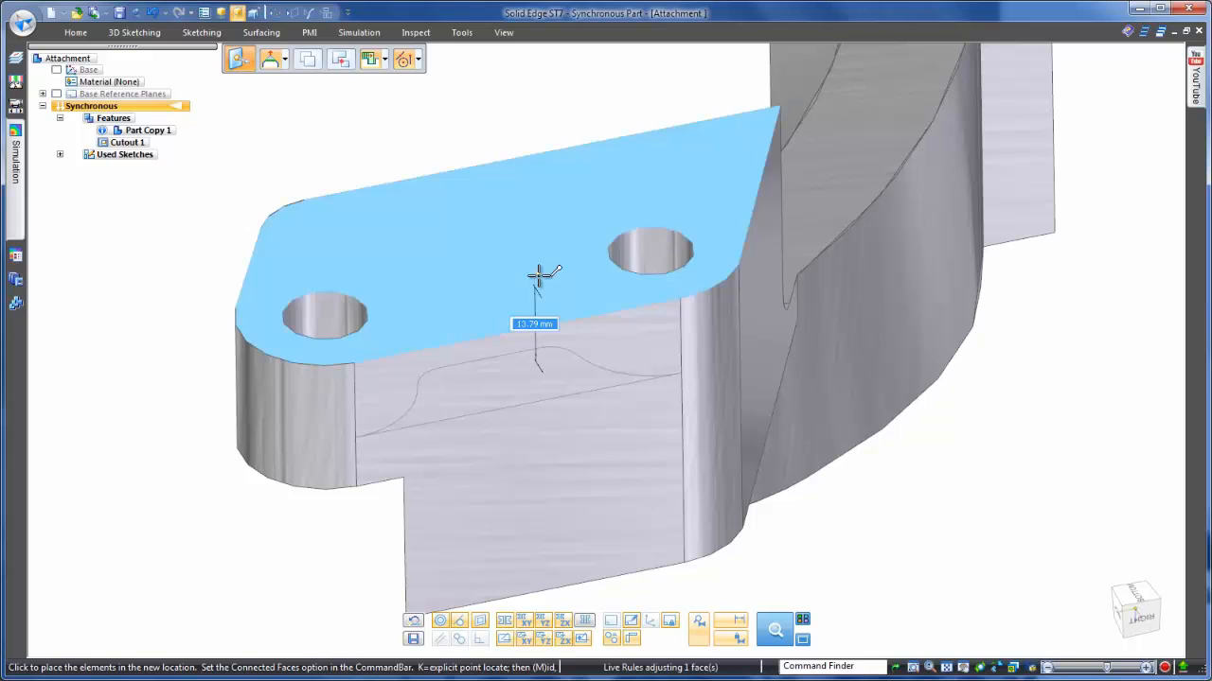
left_click(556, 243)
left_click(551, 108)
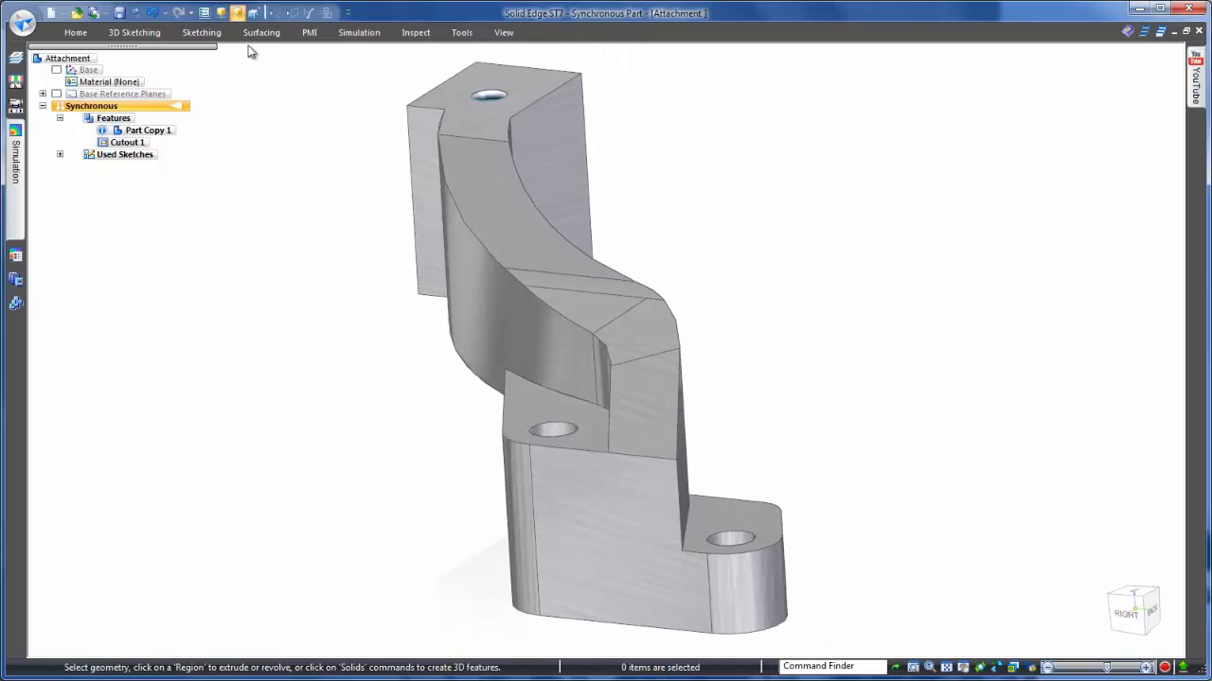
- Redefine the chain of top faces along the curved arm, from the hub block to the foot, as one single surface
left_click(261, 33)
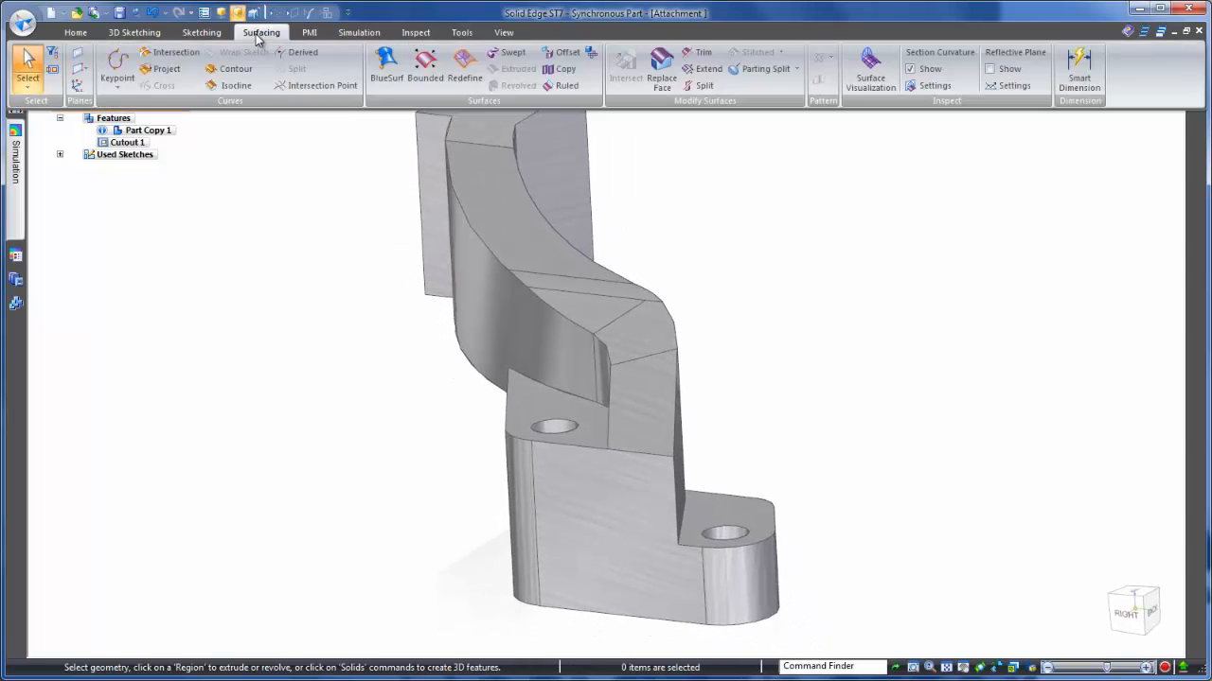
left_click(471, 61)
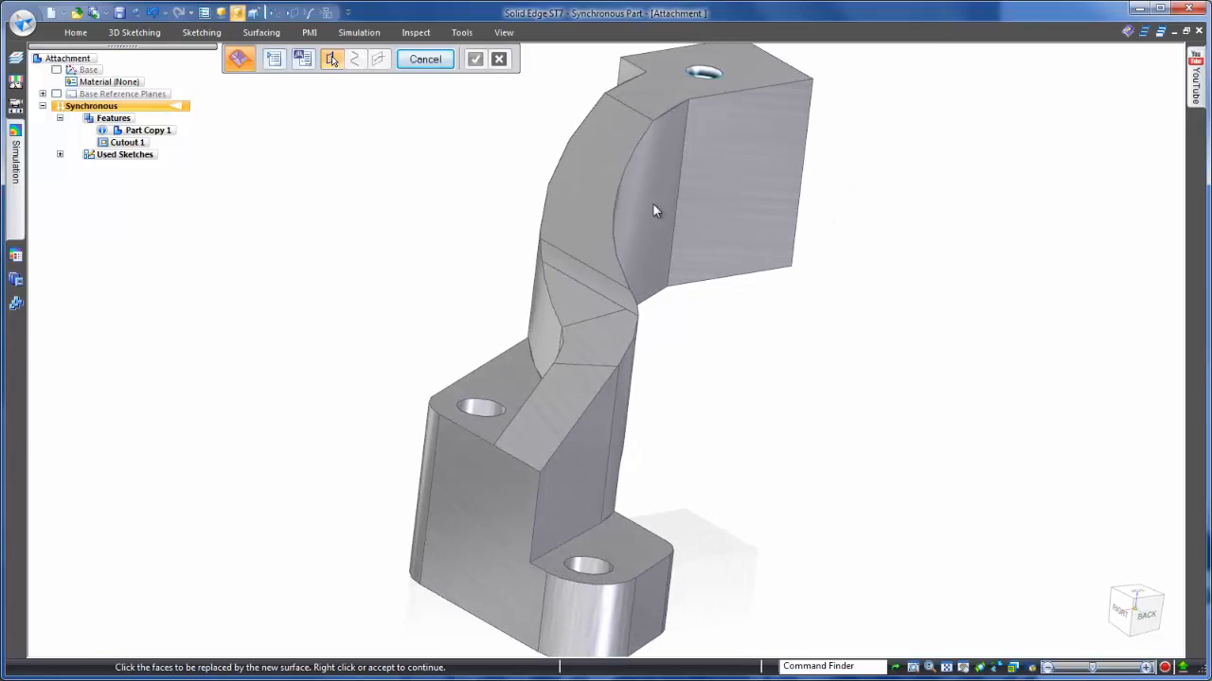
left_click(604, 187)
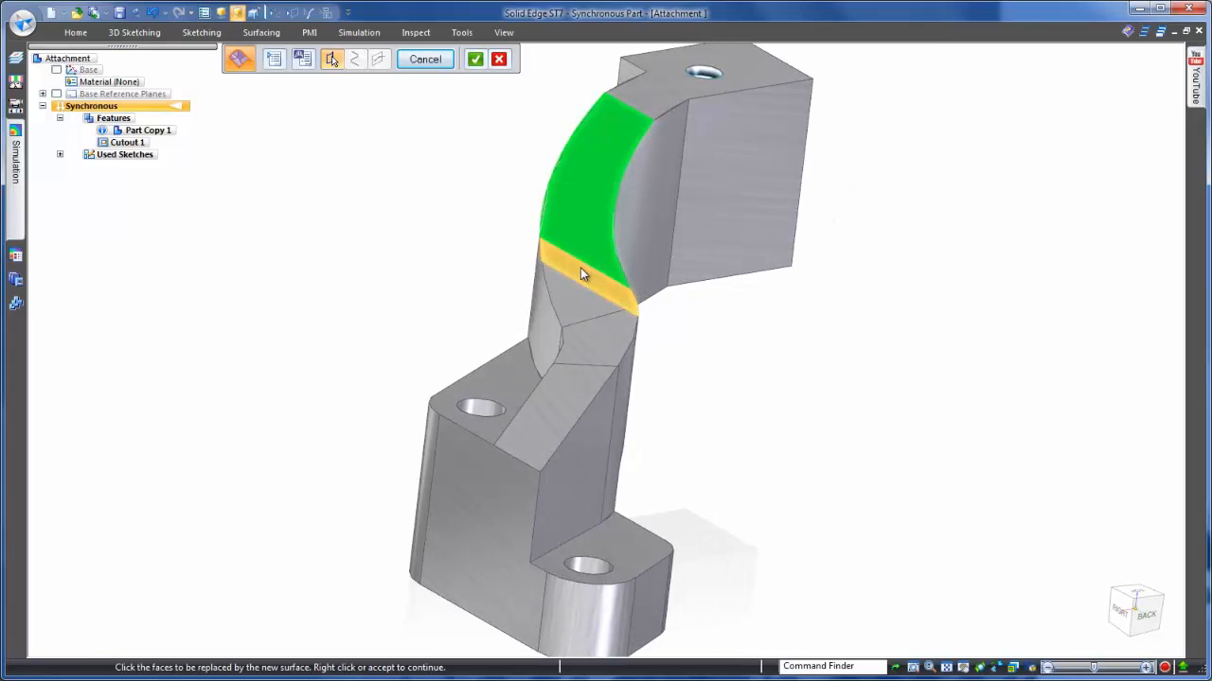
left_click(577, 301)
left_click(590, 333)
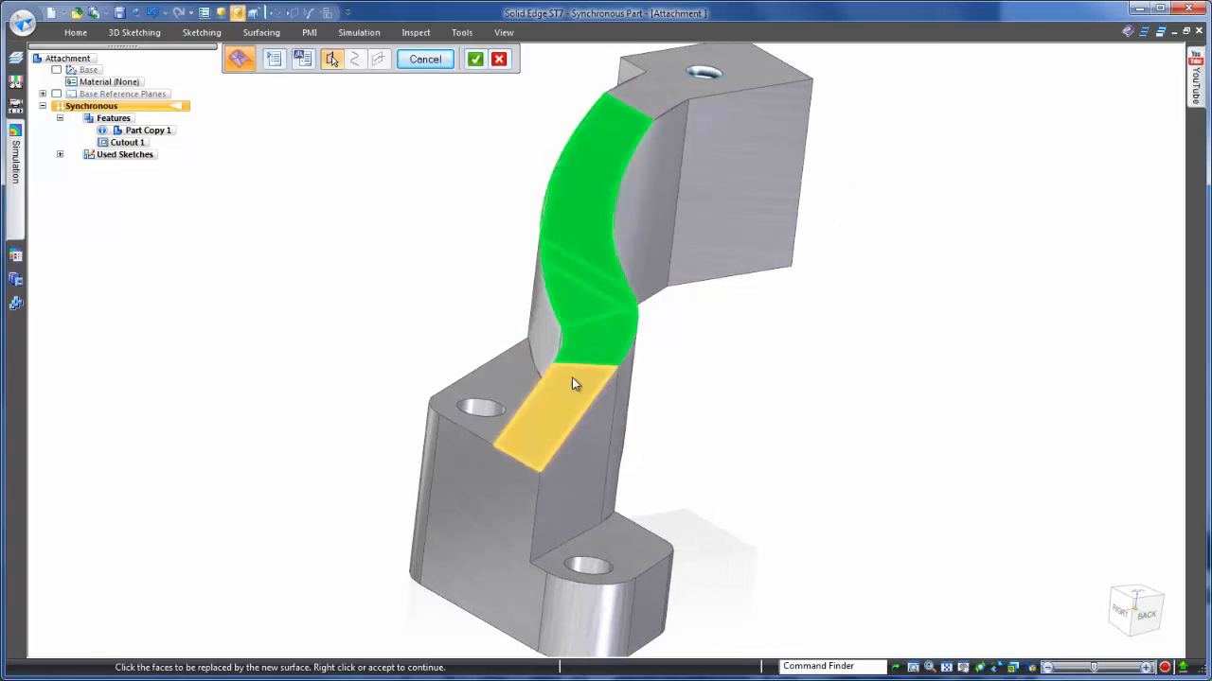
left_click(570, 382)
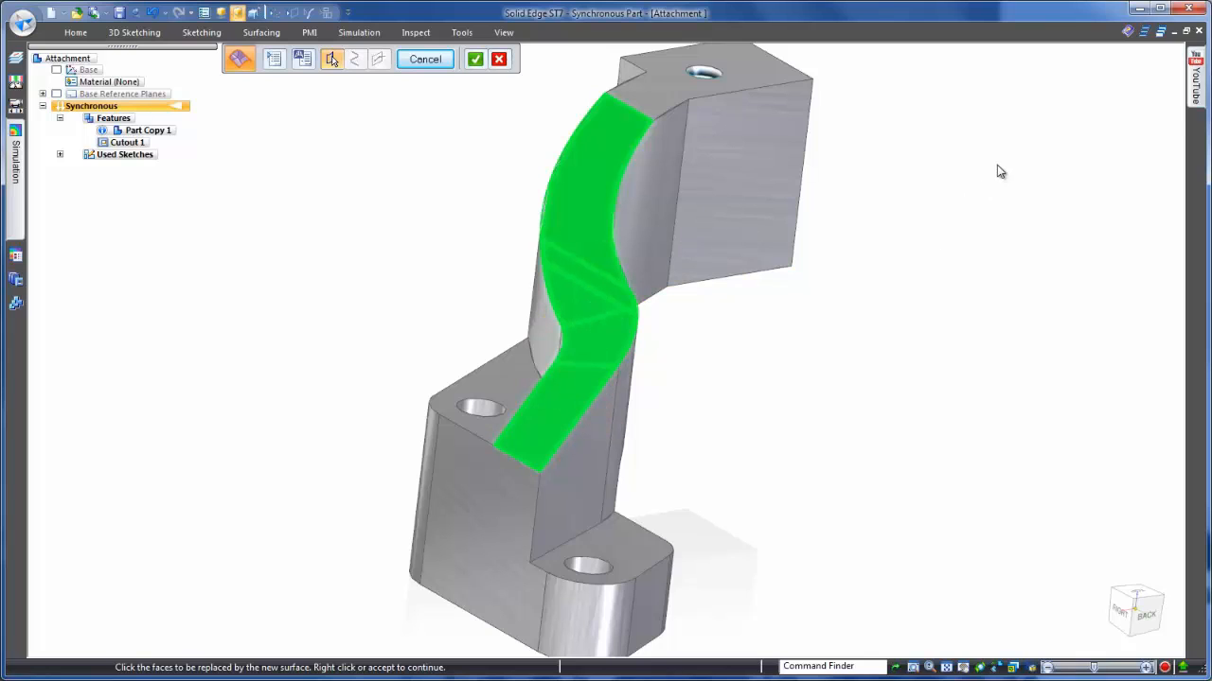
right_click(932, 159)
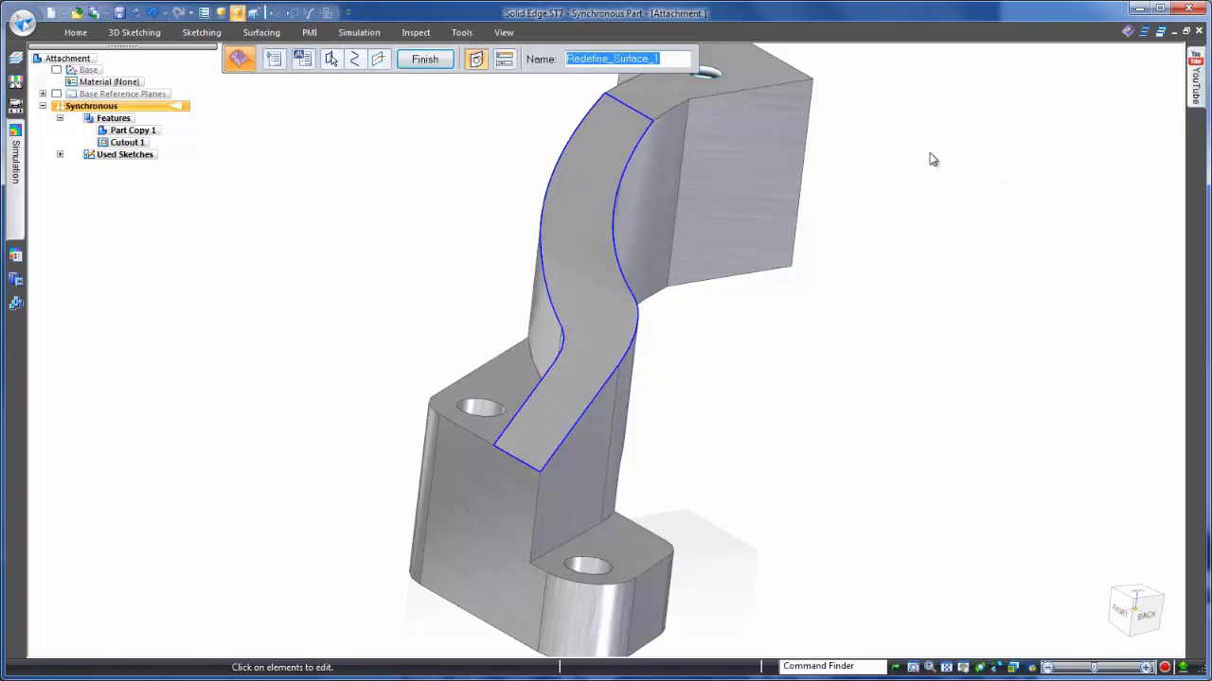
right_click(930, 159)
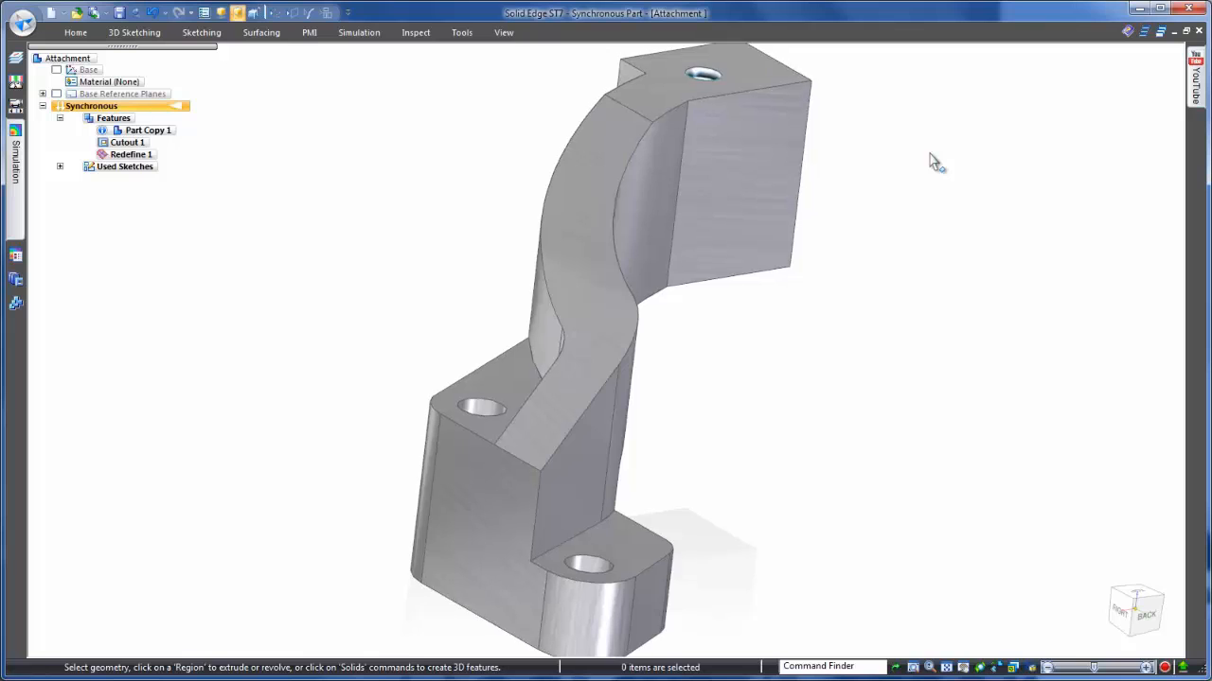